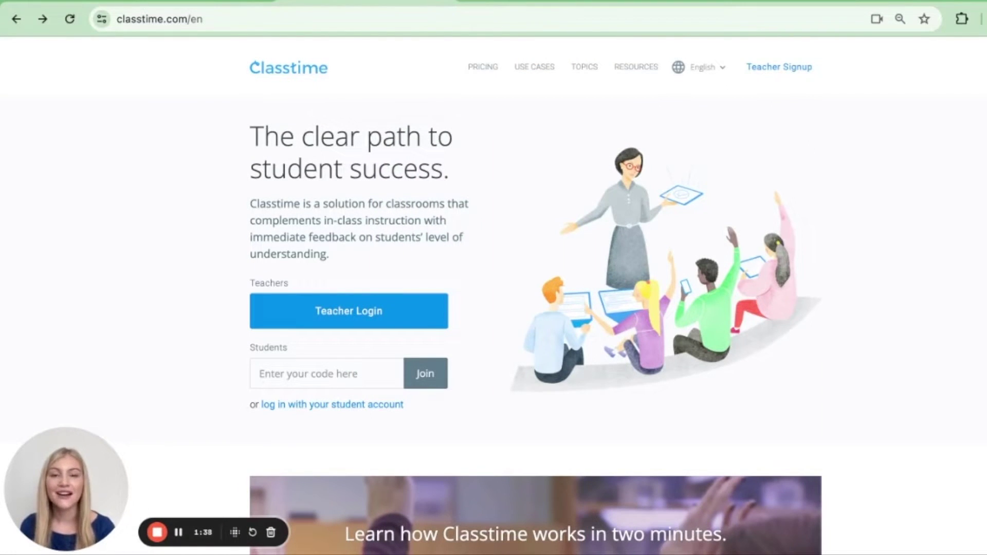
Go to the teacher sign-up page and show the additional sign-up provider options.
{"action": "left_click", "coordinate": [796, 75]}
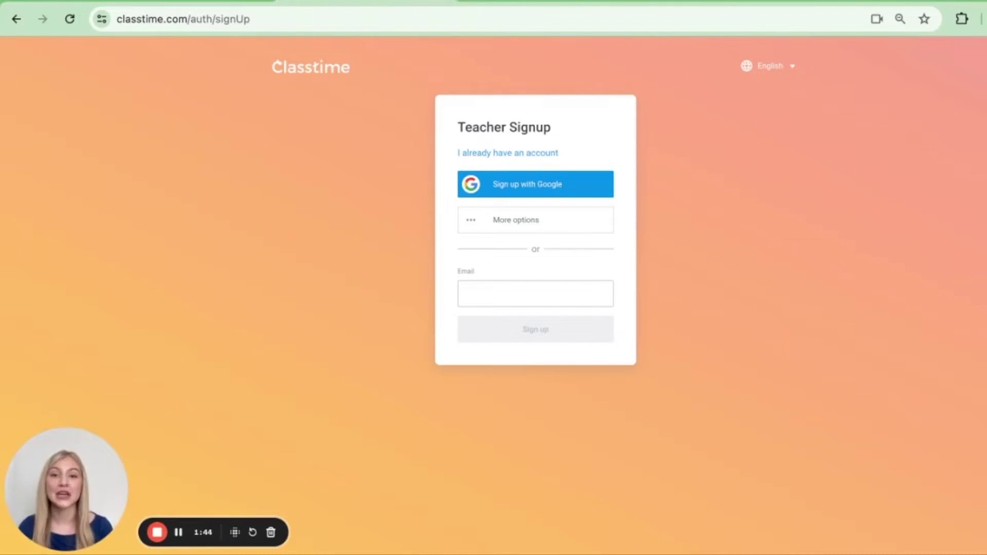
{"action": "left_click", "coordinate": [554, 220]}
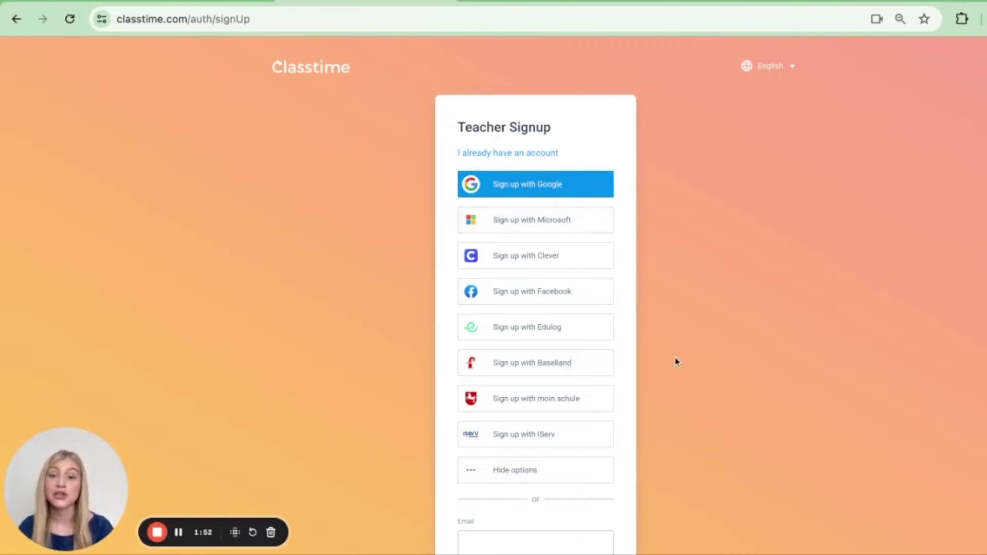
{"action": "scroll", "coordinate": [676, 359], "scroll_direction": "down", "scroll_amount": 2}
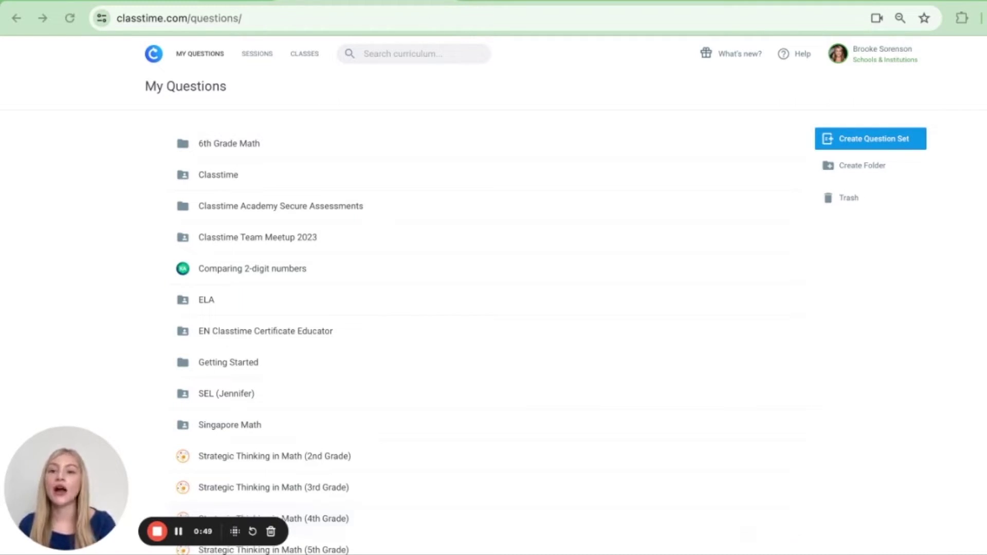
{"action": "scroll", "coordinate": [494, 308], "scroll_direction": "down", "scroll_amount": 2}
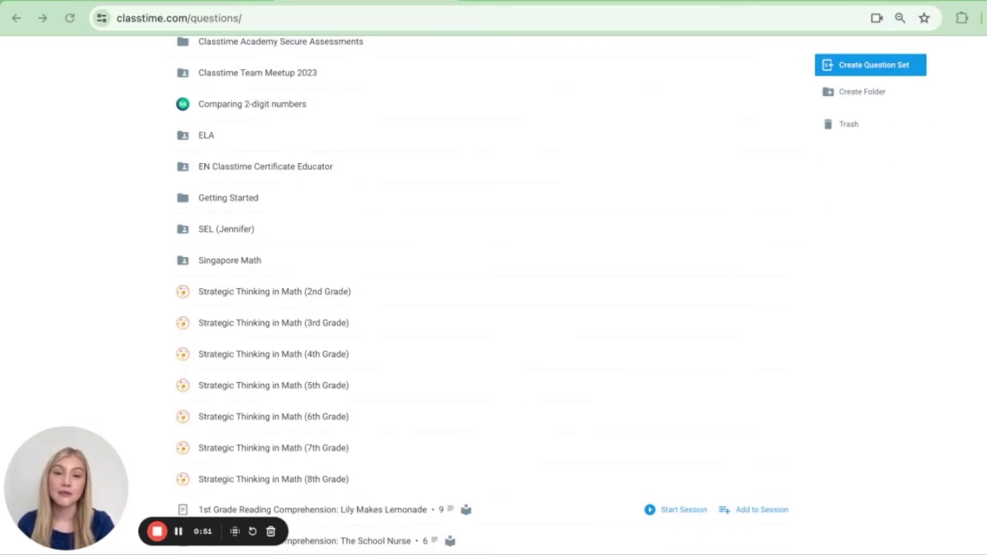
{"action": "scroll", "coordinate": [494, 309], "scroll_direction": "down", "scroll_amount": 1}
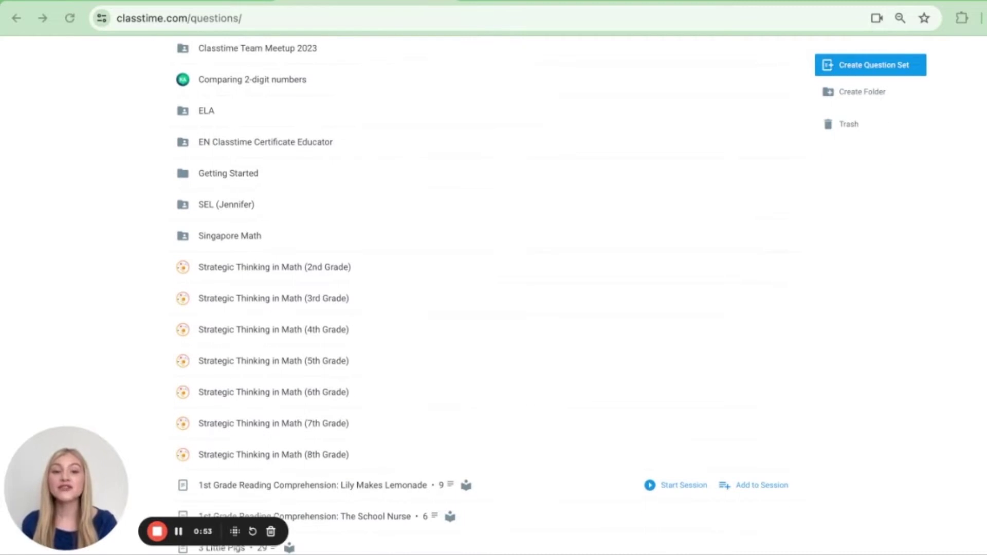
{"action": "scroll", "coordinate": [493, 309], "scroll_direction": "up", "scroll_amount": 3}
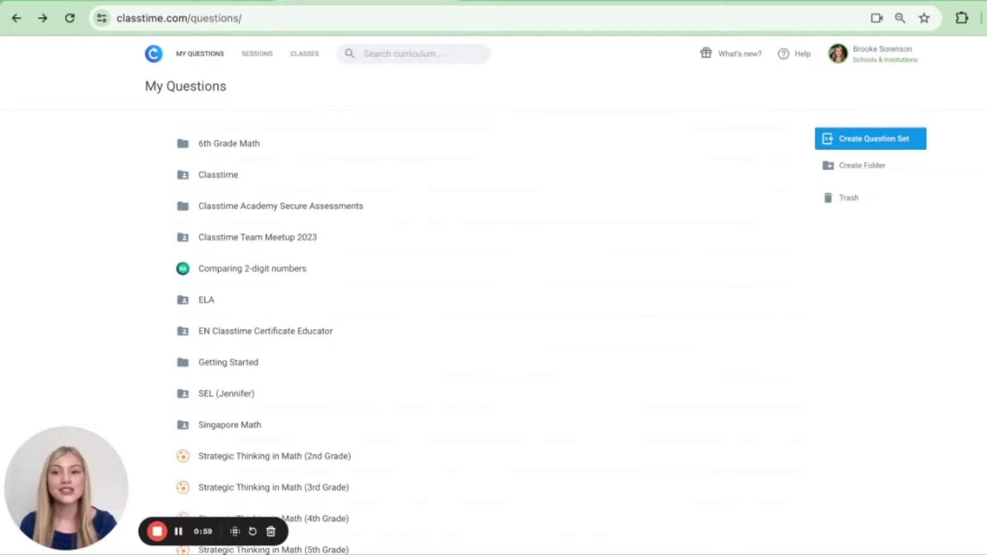
Search the curriculum for '6th grade reading comprehension', open Within The Trees, and expand question 1.
{"action": "left_click", "coordinate": [395, 51]}
{"action": "type", "text": "6th"}
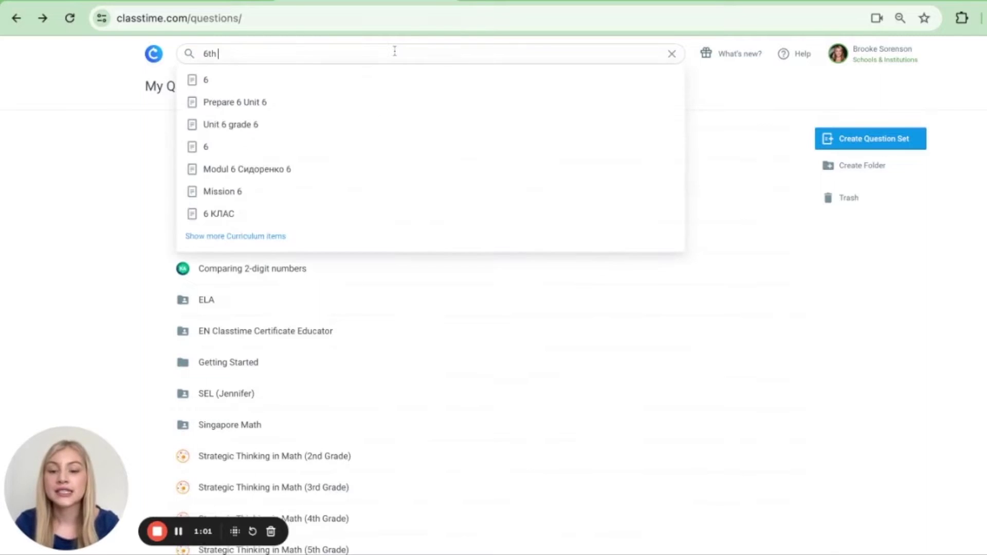
{"action": "type", "text": " grade reading co"}
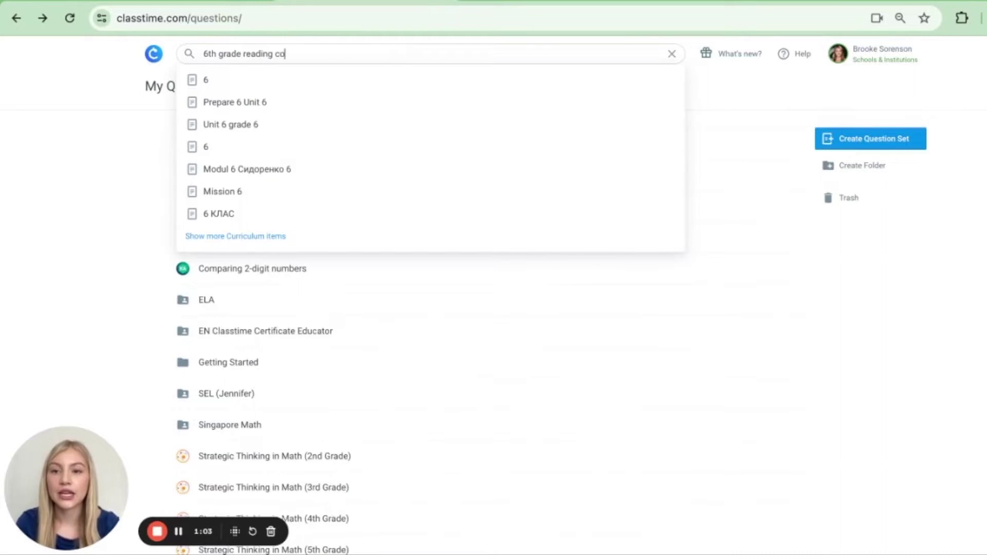
{"action": "type", "text": "mprehension"}
{"action": "key", "text": "Return"}
{"action": "scroll", "coordinate": [405, 293], "scroll_direction": "down", "scroll_amount": 1}
{"action": "scroll", "coordinate": [494, 294], "scroll_direction": "down", "scroll_amount": 1}
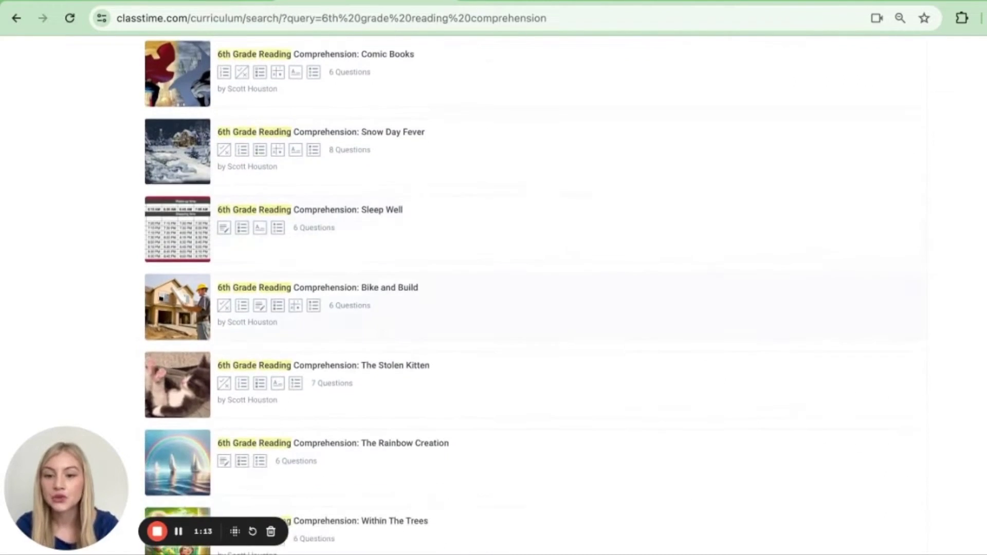
{"action": "scroll", "coordinate": [494, 293], "scroll_direction": "down", "scroll_amount": 1}
{"action": "scroll", "coordinate": [493, 294], "scroll_direction": "down", "scroll_amount": 1}
{"action": "scroll", "coordinate": [493, 293], "scroll_direction": "down", "scroll_amount": 1}
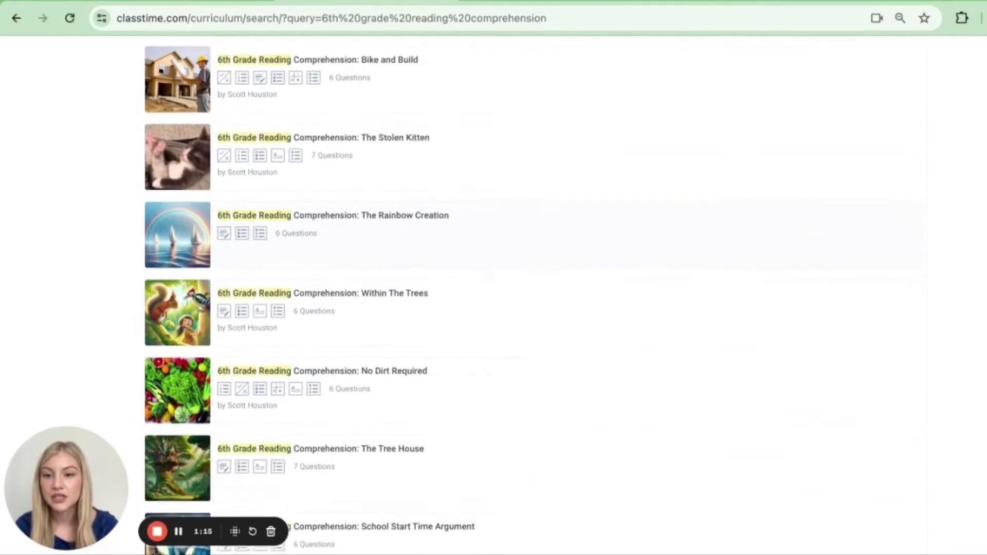
{"action": "left_click", "coordinate": [351, 287]}
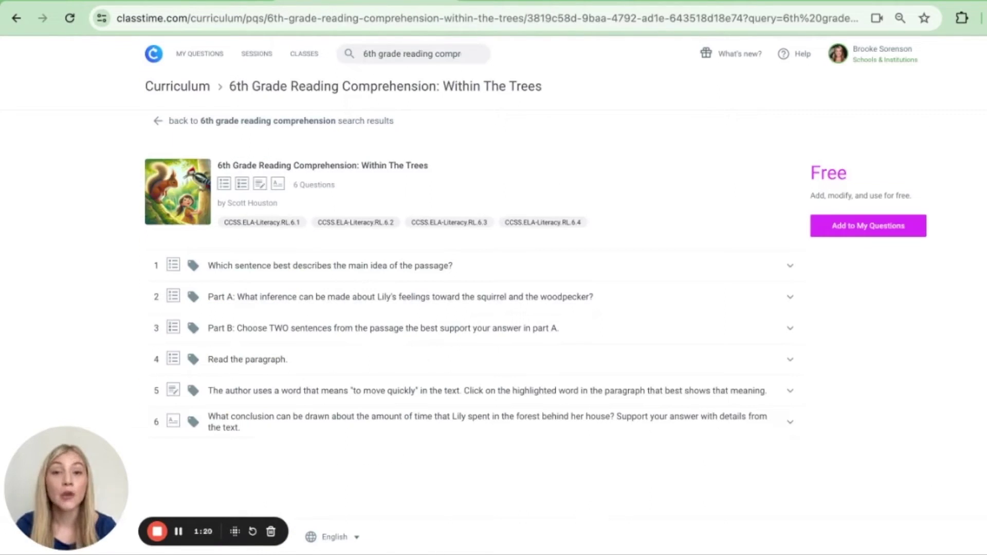
{"action": "left_click", "coordinate": [481, 267]}
{"action": "scroll", "coordinate": [504, 322], "scroll_direction": "down", "scroll_amount": 1}
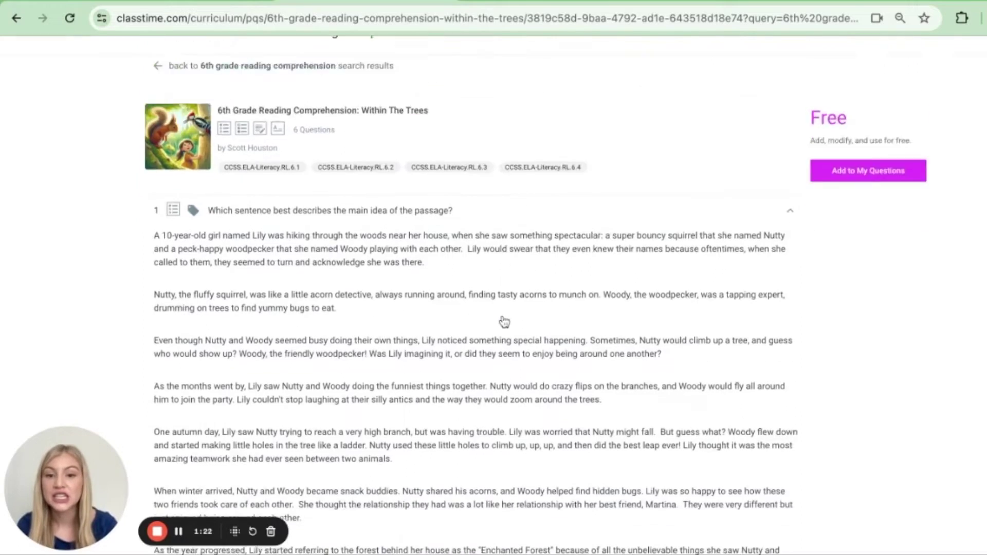
{"action": "scroll", "coordinate": [504, 322], "scroll_direction": "down", "scroll_amount": 1}
{"action": "scroll", "coordinate": [504, 321], "scroll_direction": "down", "scroll_amount": 3}
{"action": "scroll", "coordinate": [504, 321], "scroll_direction": "down", "scroll_amount": 2}
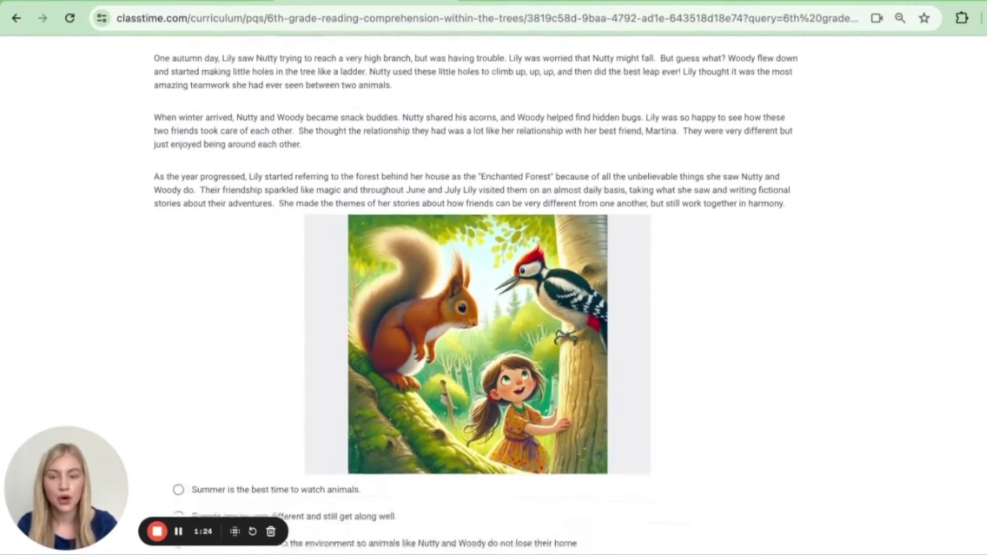
{"action": "scroll", "coordinate": [504, 322], "scroll_direction": "up", "scroll_amount": 1}
{"action": "scroll", "coordinate": [503, 322], "scroll_direction": "up", "scroll_amount": 4}
{"action": "scroll", "coordinate": [408, 287], "scroll_direction": "up", "scroll_amount": 1}
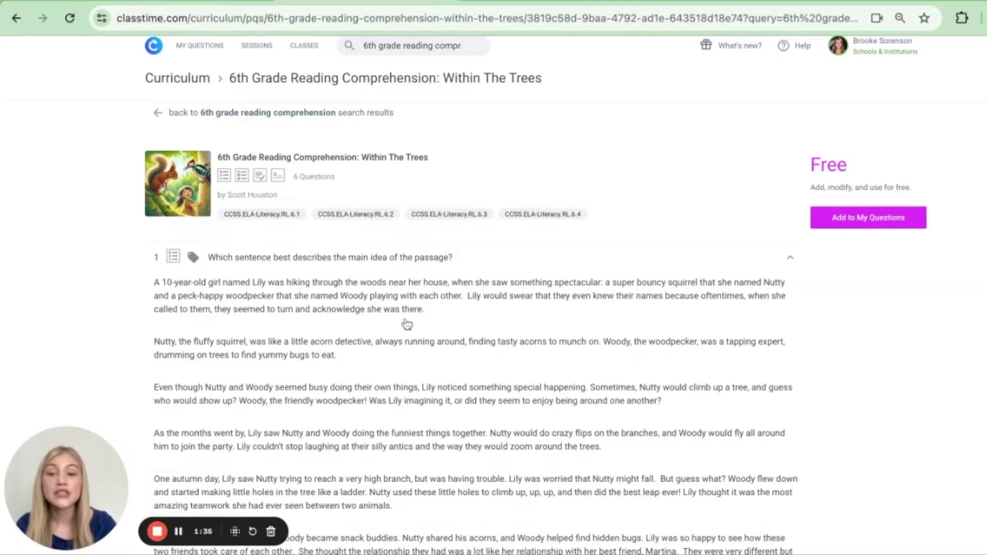
Copy Within The Trees into My Questions and open the copied set from the library.
{"action": "left_click", "coordinate": [899, 226]}
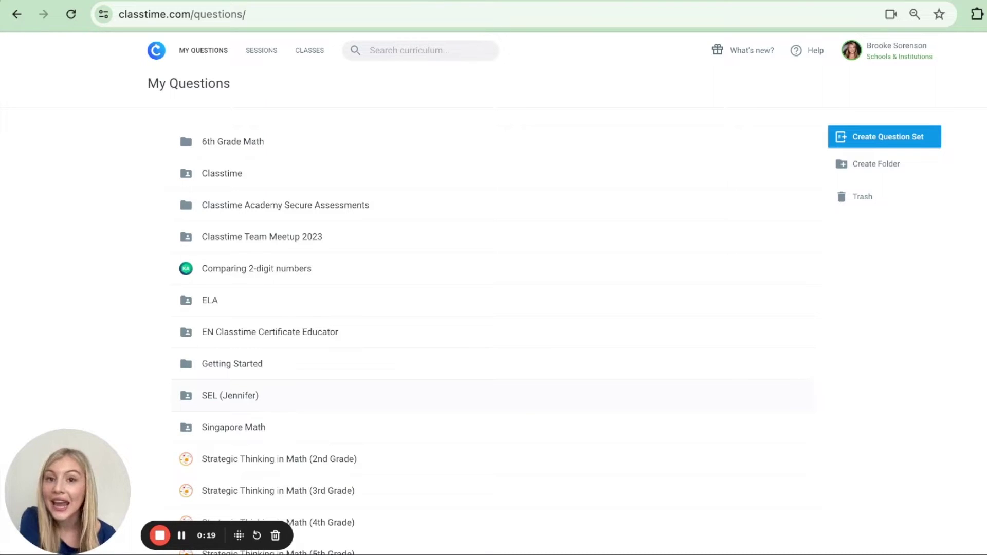
{"action": "scroll", "coordinate": [494, 299], "scroll_direction": "down", "scroll_amount": 4}
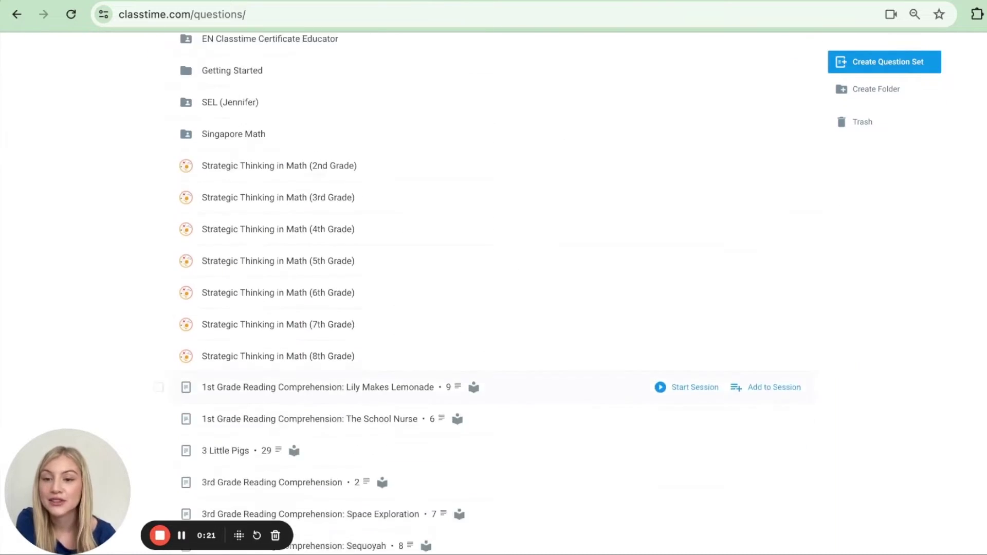
{"action": "scroll", "coordinate": [494, 300], "scroll_direction": "down", "scroll_amount": 3}
{"action": "scroll", "coordinate": [494, 300], "scroll_direction": "down", "scroll_amount": 2}
{"action": "scroll", "coordinate": [494, 300], "scroll_direction": "down", "scroll_amount": 1}
{"action": "scroll", "coordinate": [254, 309], "scroll_direction": "down", "scroll_amount": 1}
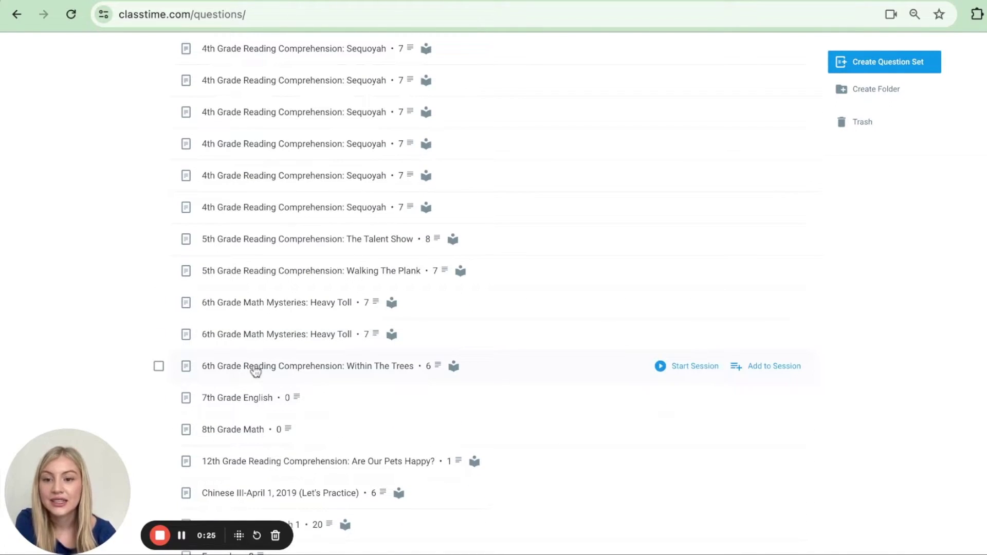
{"action": "left_click", "coordinate": [256, 367]}
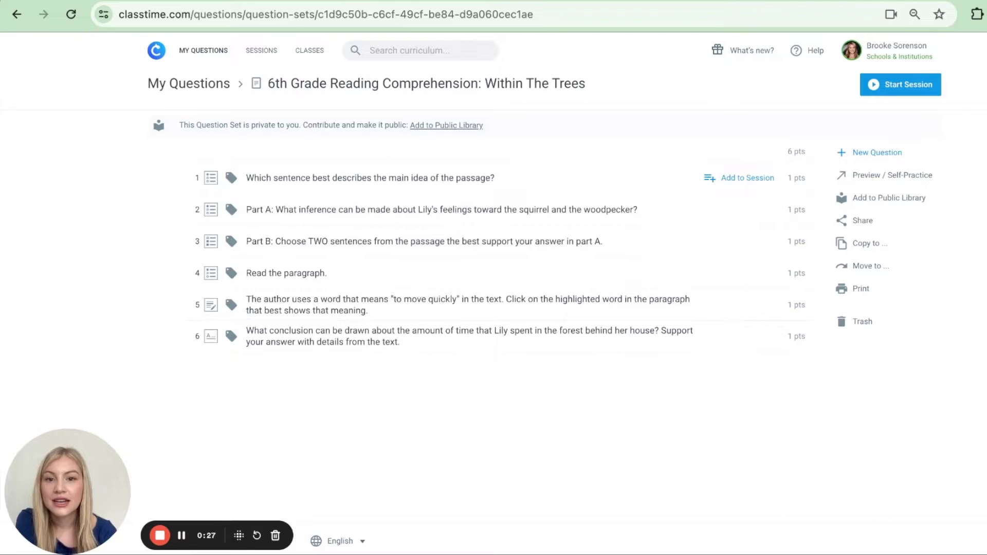
{"action": "mouse_move", "coordinate": [371, 177]}
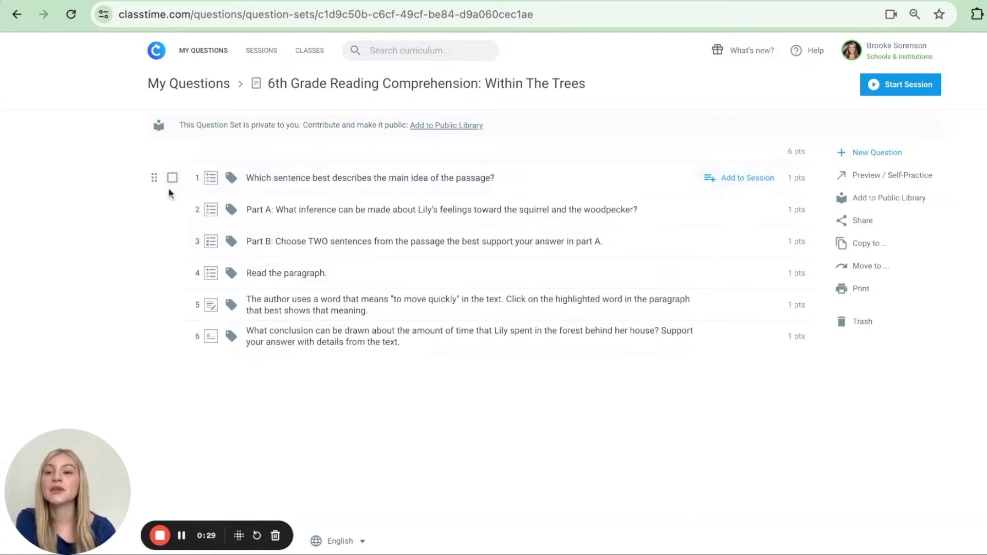
Toggle the question 1 and question 3 checkboxes, then open question 1 in the editor.
{"action": "left_click", "coordinate": [171, 178]}
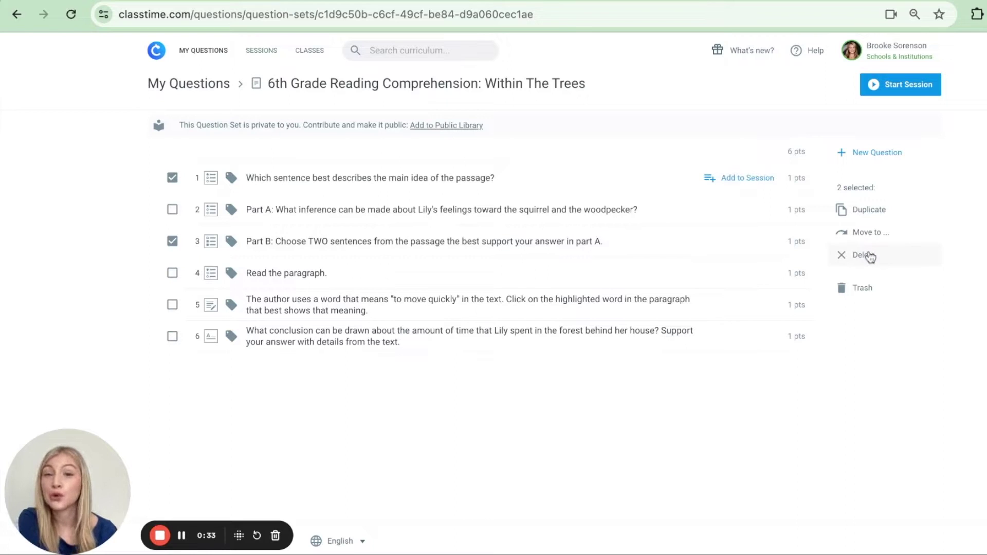
{"action": "left_click", "coordinate": [172, 241]}
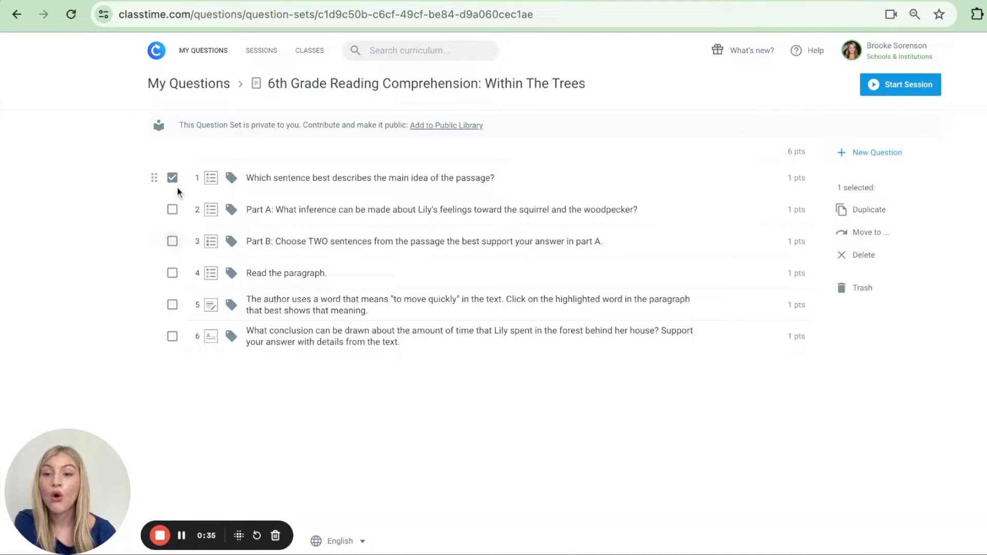
{"action": "left_click", "coordinate": [174, 179]}
{"action": "left_click", "coordinate": [322, 191]}
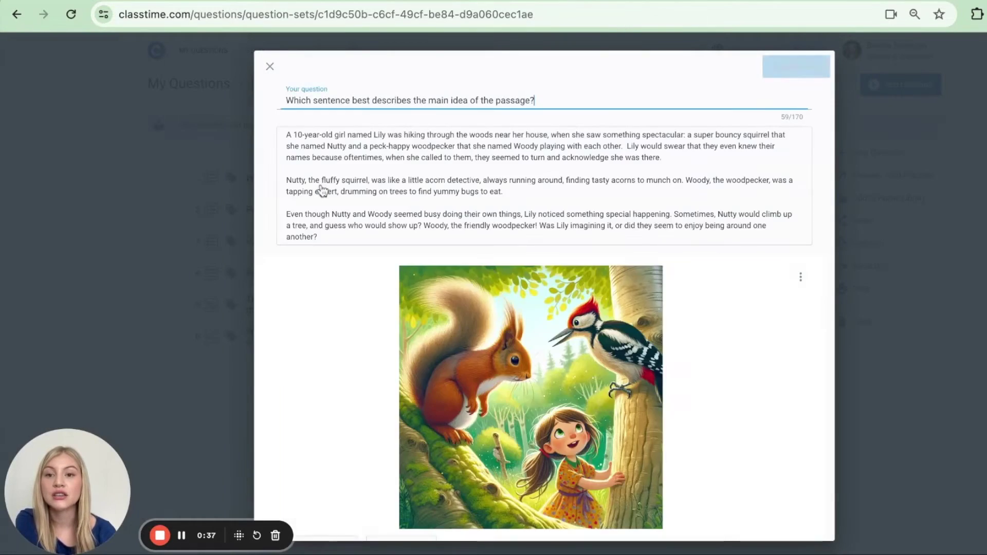
{"action": "scroll", "coordinate": [323, 190], "scroll_direction": "down", "scroll_amount": 5}
{"action": "scroll", "coordinate": [357, 296], "scroll_direction": "down", "scroll_amount": 5}
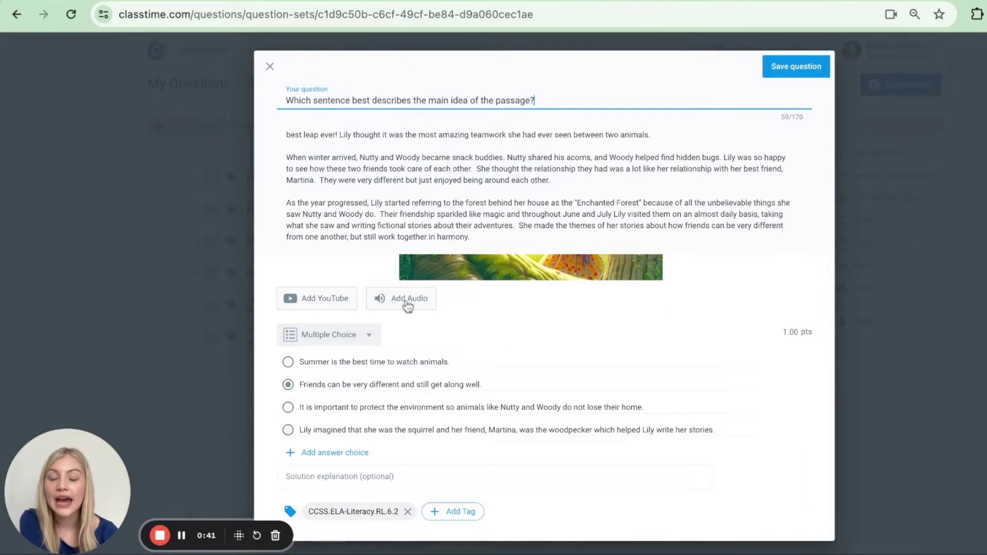
{"action": "scroll", "coordinate": [408, 307], "scroll_direction": "up", "scroll_amount": 3}
Make question 1 a Checkboxes question, also mark the Lily imagined sentence correct, and save.
{"action": "left_click", "coordinate": [800, 277]}
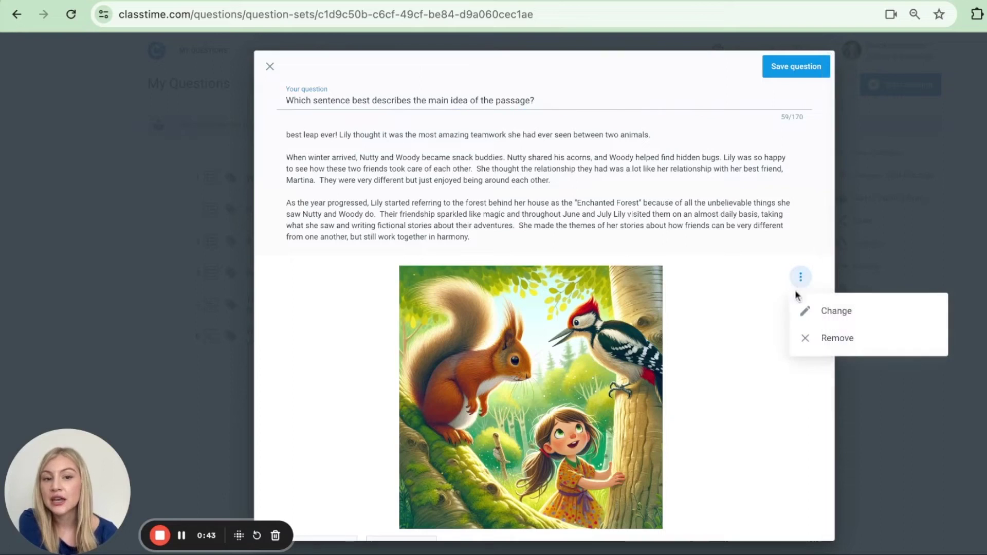
{"action": "left_click", "coordinate": [764, 307]}
{"action": "scroll", "coordinate": [762, 351], "scroll_direction": "down", "scroll_amount": 3}
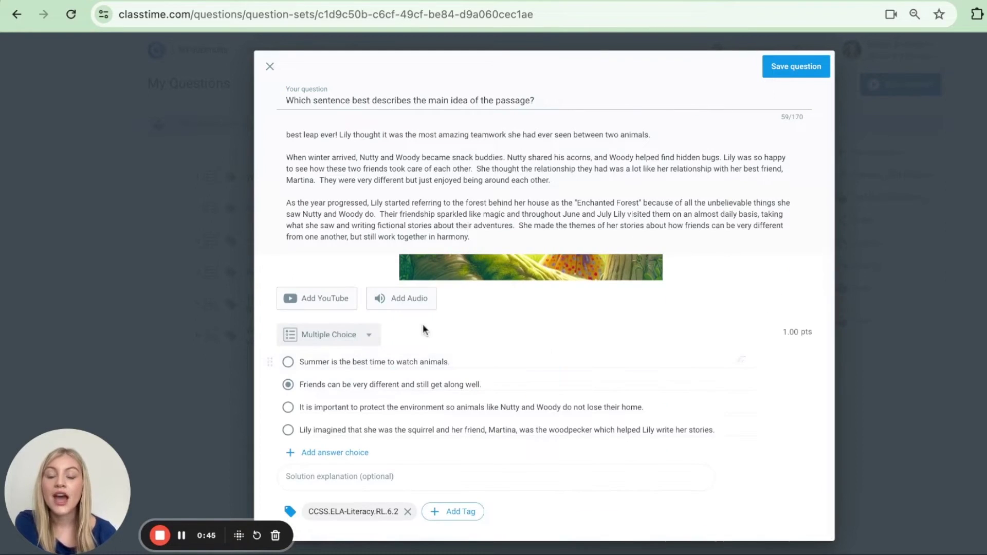
{"action": "left_click", "coordinate": [364, 342]}
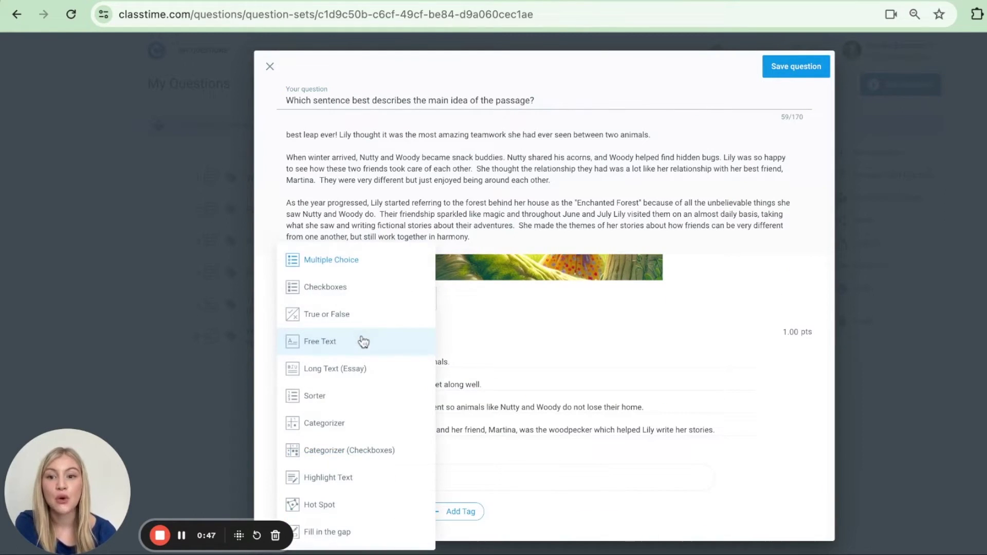
{"action": "left_click", "coordinate": [347, 287]}
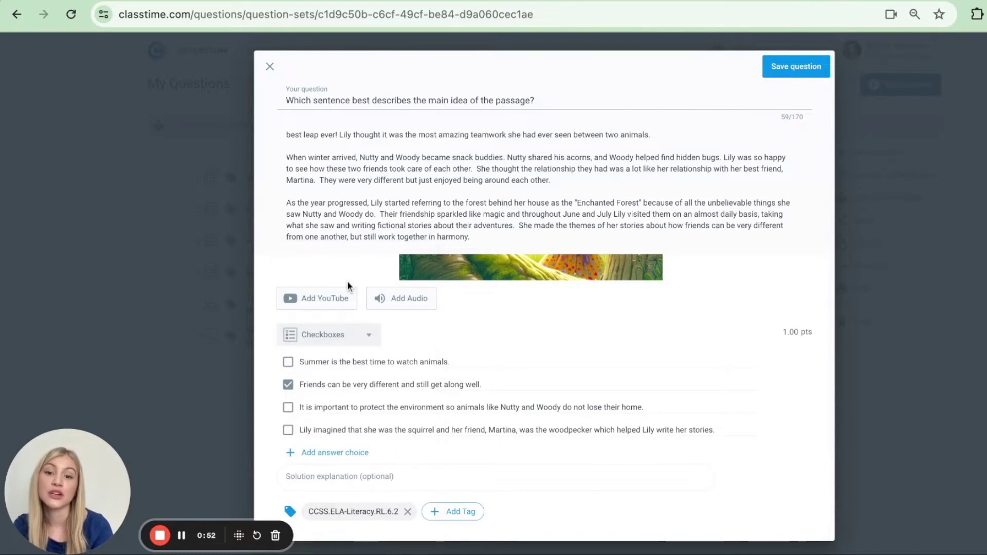
{"action": "left_click", "coordinate": [288, 430]}
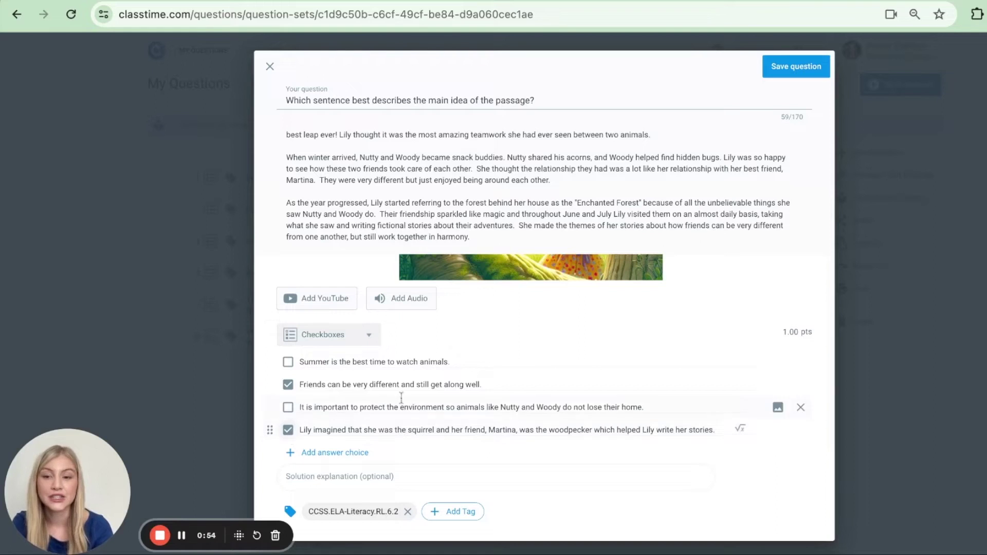
{"action": "left_click", "coordinate": [780, 70]}
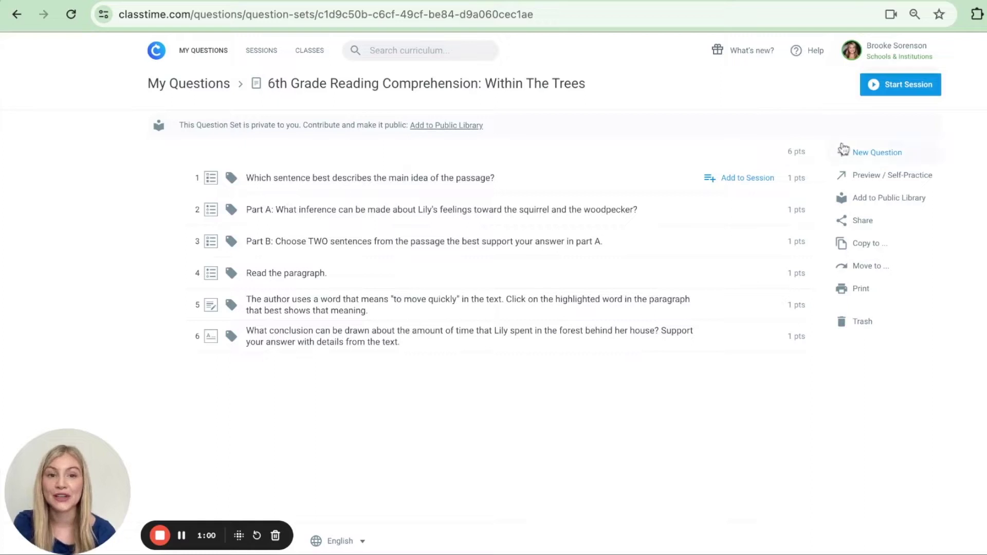
Add a new question and switch its type to True or False, then to Free Text.
{"action": "left_click", "coordinate": [899, 154]}
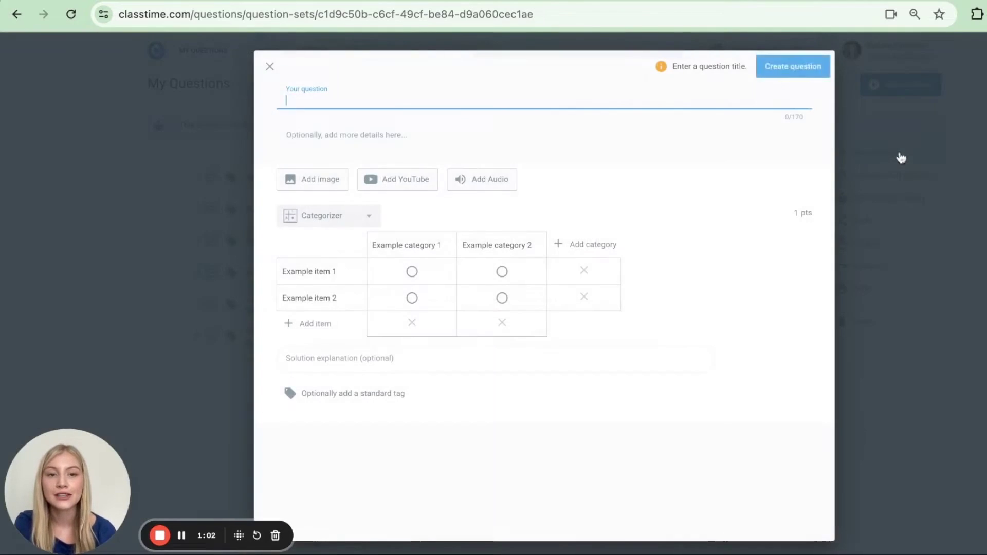
{"action": "left_click", "coordinate": [364, 222]}
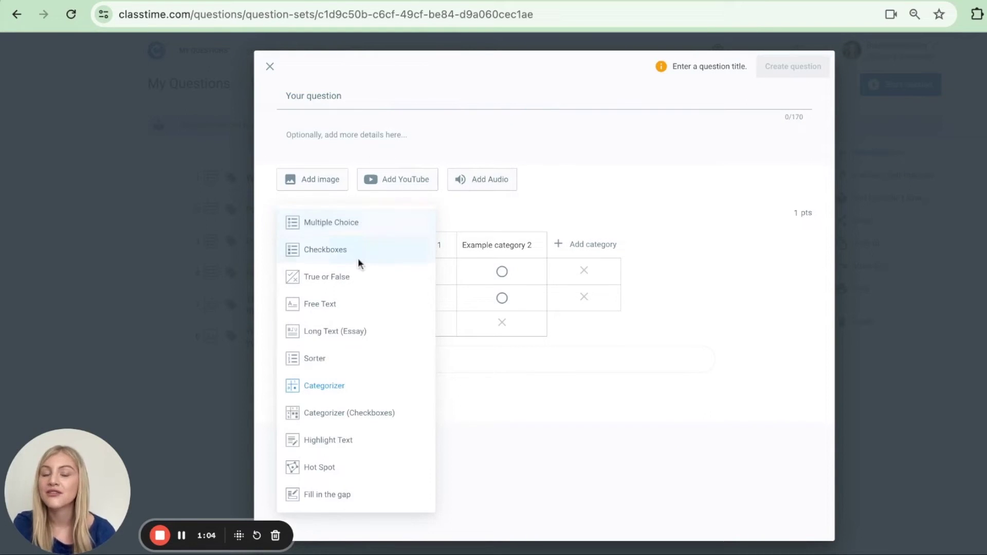
{"action": "left_click", "coordinate": [357, 274]}
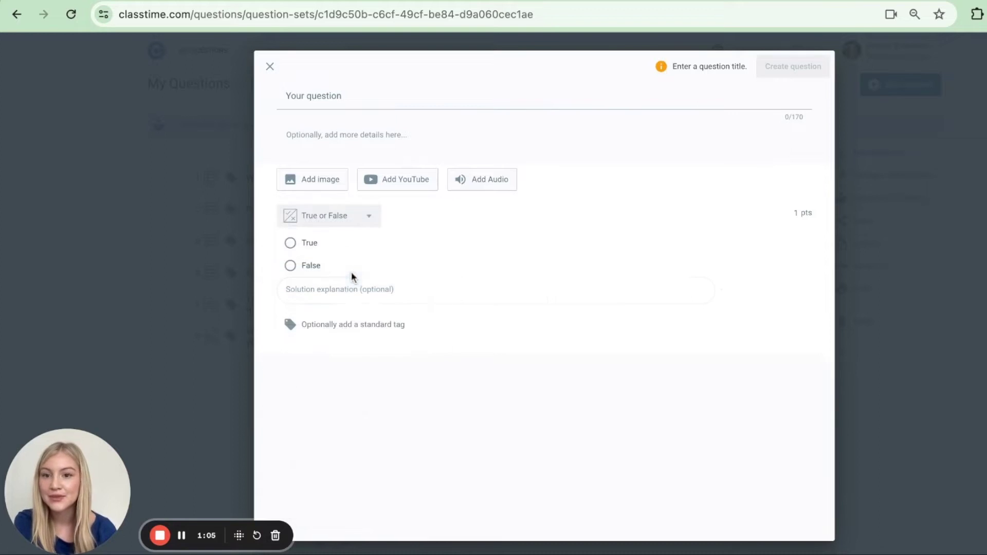
{"action": "left_click", "coordinate": [342, 230]}
{"action": "left_click", "coordinate": [335, 303]}
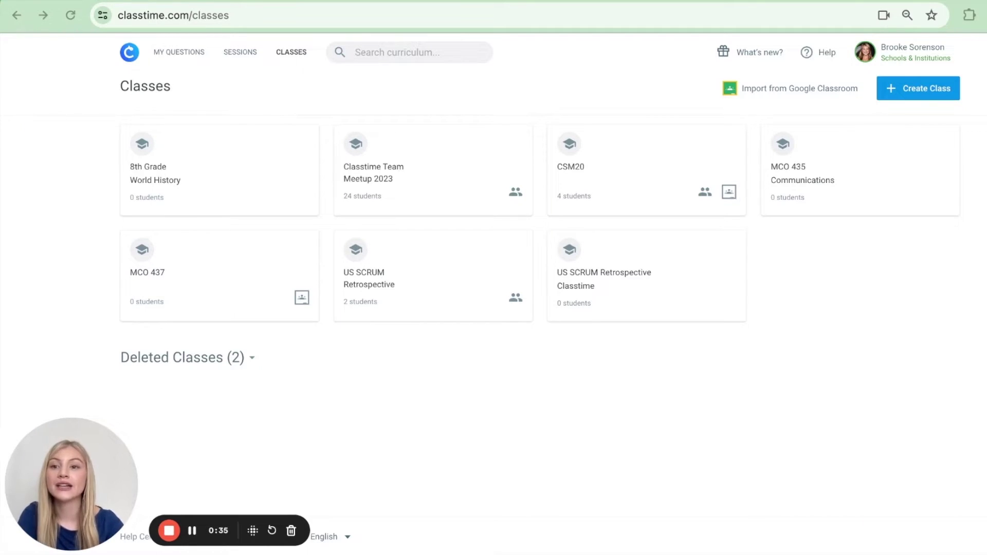
Create a class named '5th Grade' with subject 'Math' and open its class page.
{"action": "left_click", "coordinate": [916, 98]}
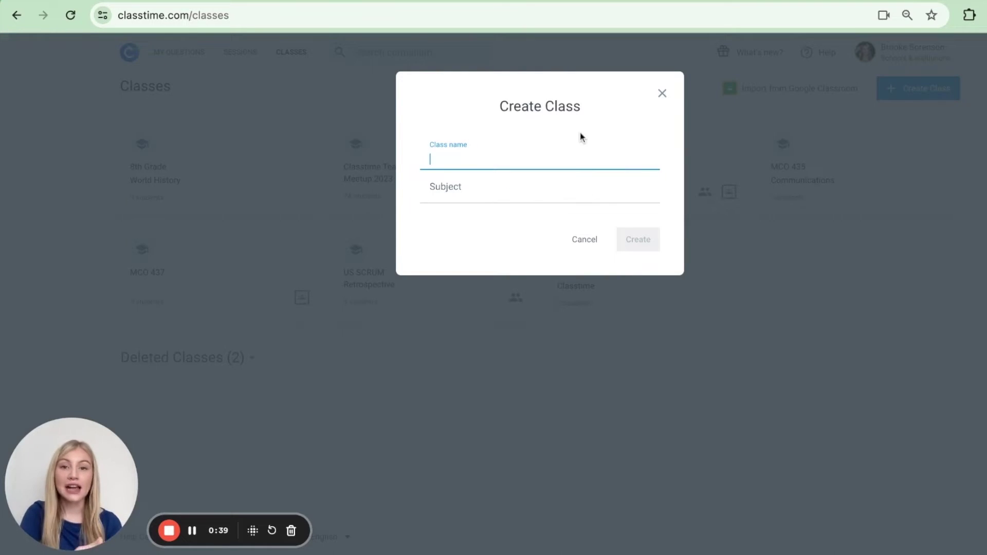
{"action": "type", "text": "5"}
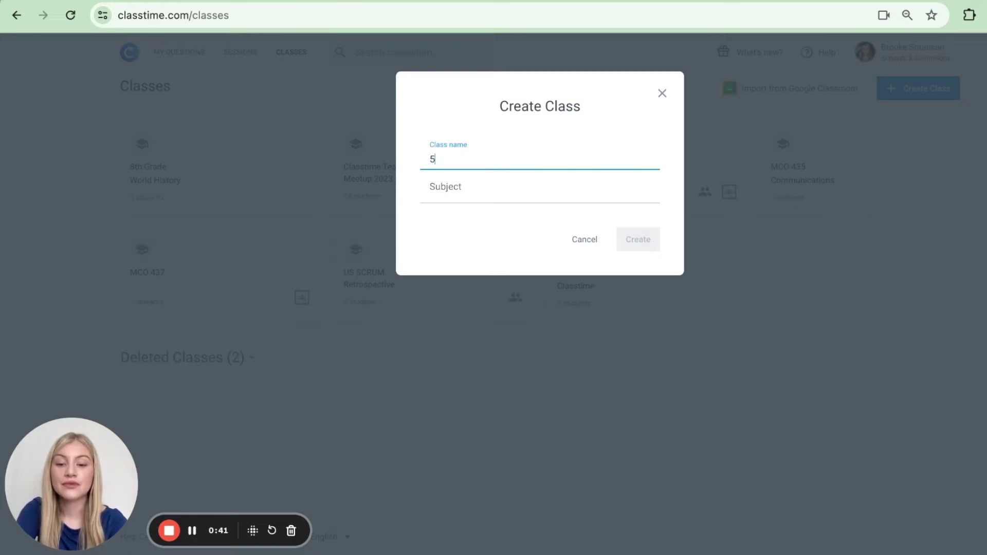
{"action": "type", "text": "th Grade"}
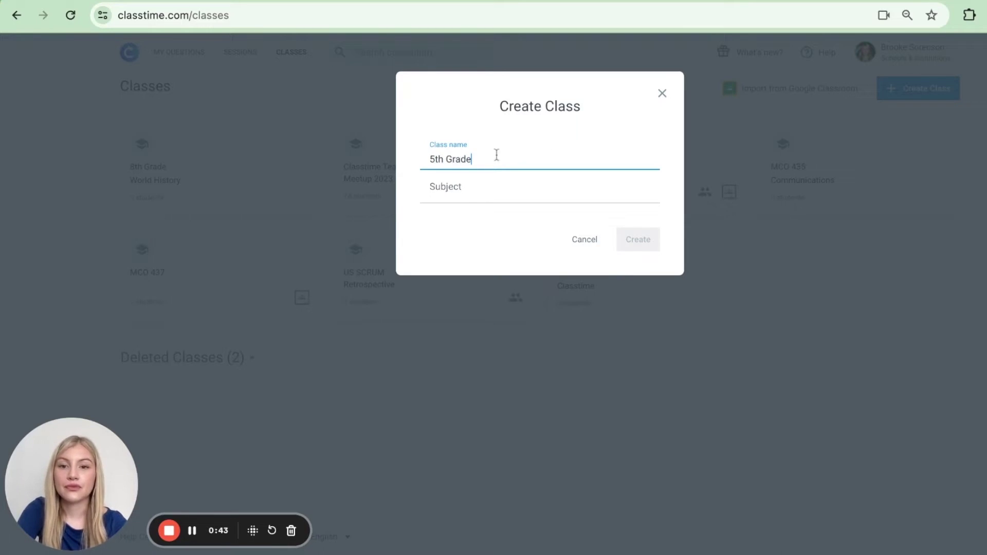
{"action": "left_click", "coordinate": [461, 192]}
{"action": "type", "text": "Math"}
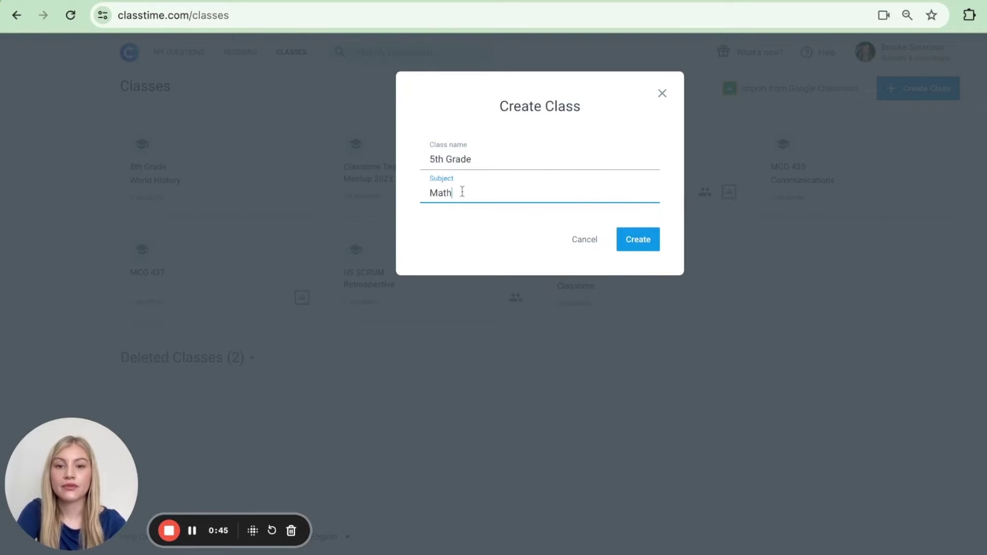
{"action": "left_click", "coordinate": [635, 246]}
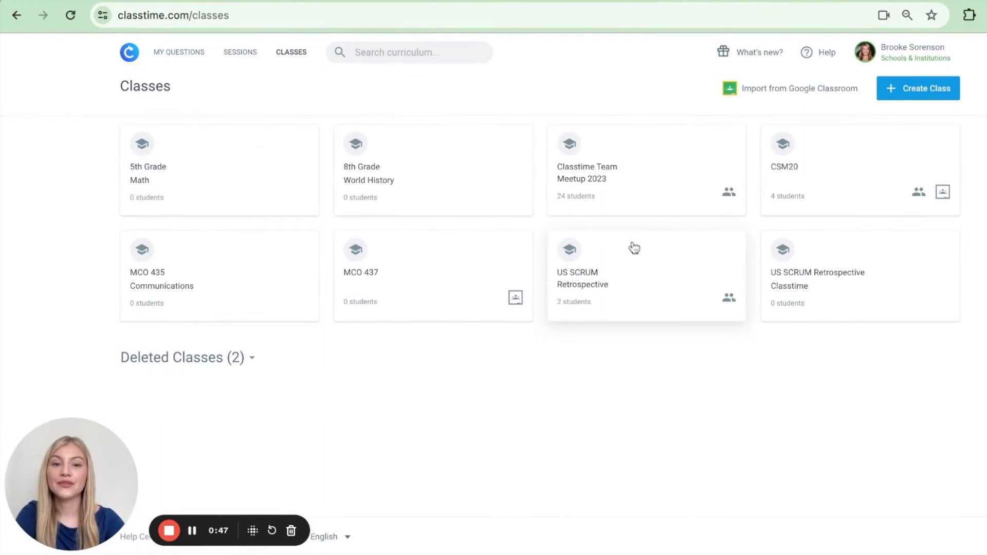
{"action": "left_click", "coordinate": [215, 190]}
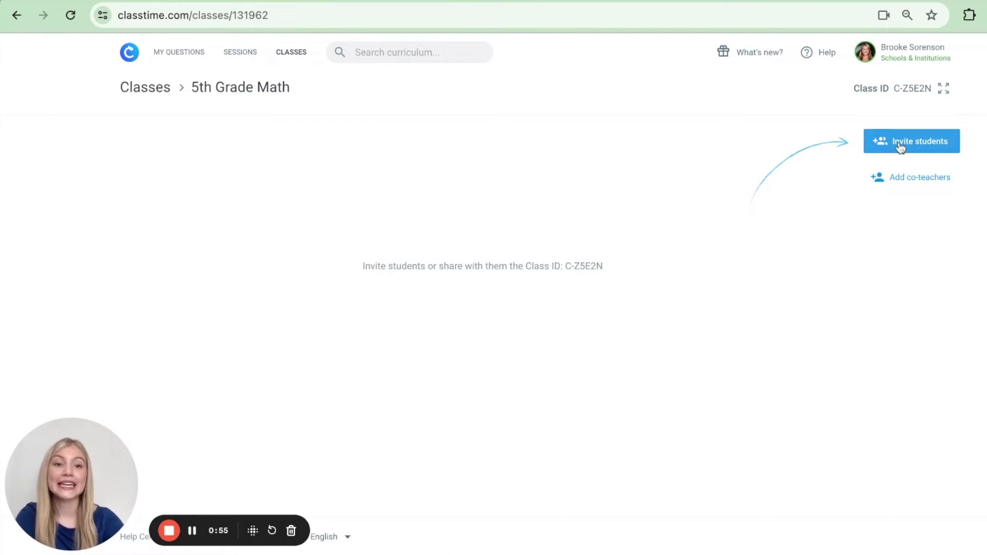
Start a student invite for 5th Grade Math, clear the partial email, then begin adding co-teachers.
{"action": "left_click", "coordinate": [901, 148]}
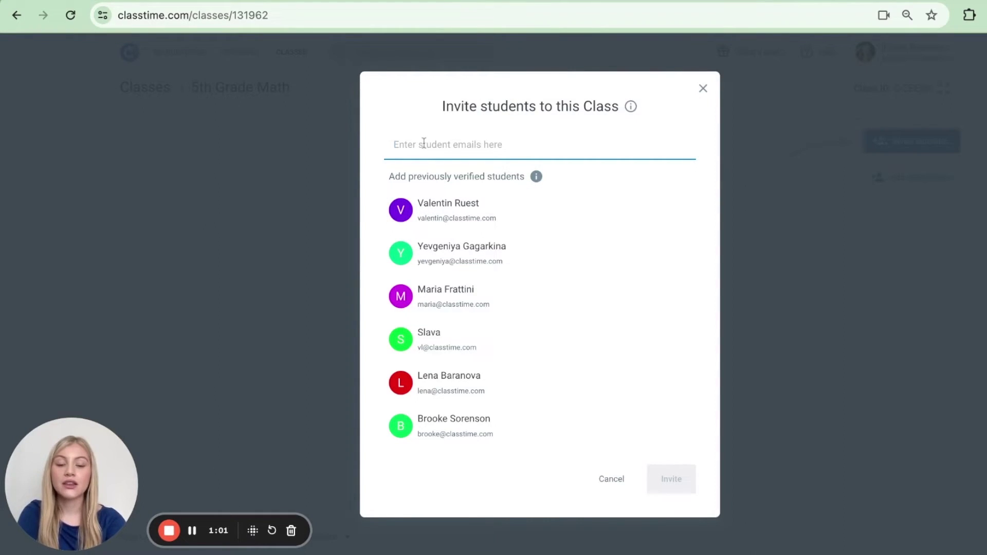
{"action": "type", "text": "m"}
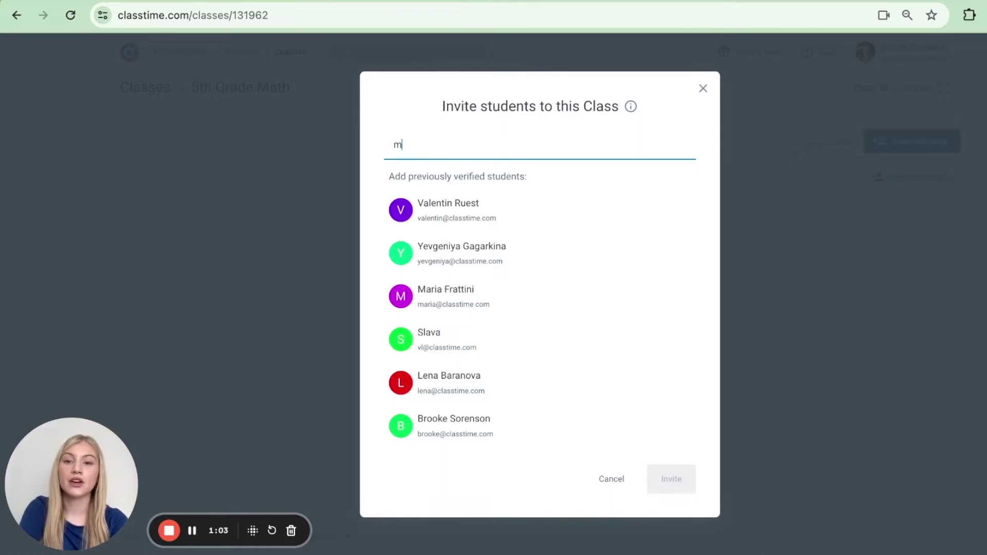
{"action": "key", "text": "BackSpace"}
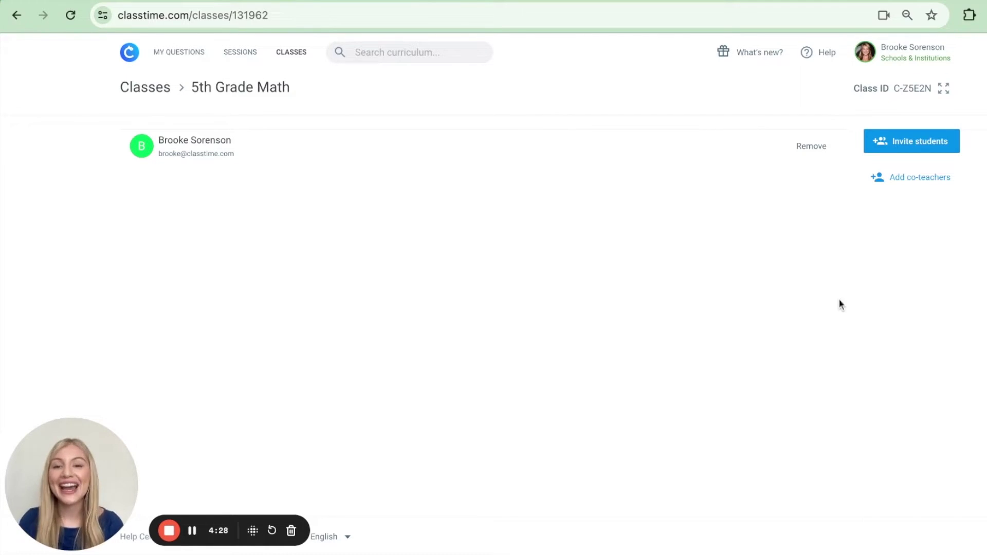
{"action": "left_click", "coordinate": [912, 179]}
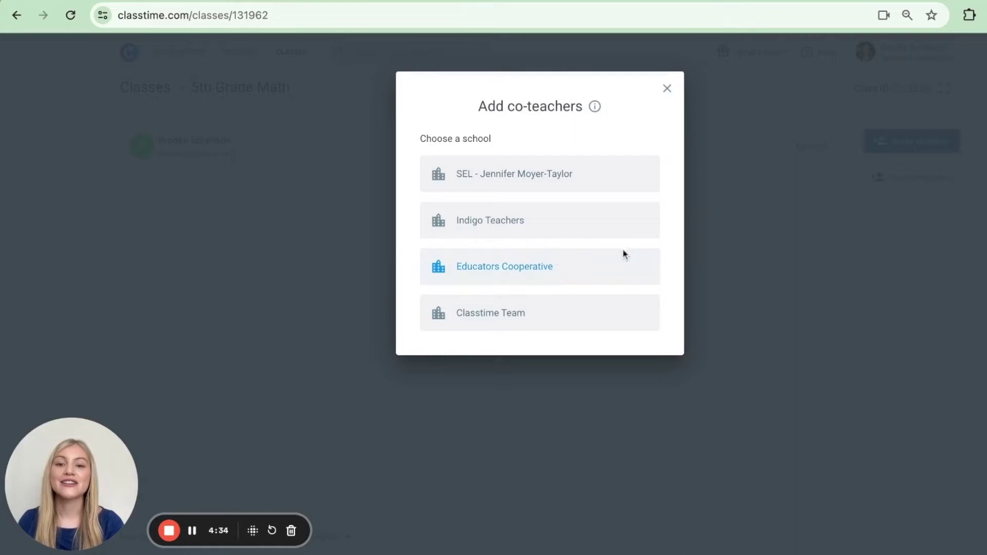
Choose the Classtime Team school and tick a teacher to invite as co-teacher.
{"action": "left_click", "coordinate": [542, 312]}
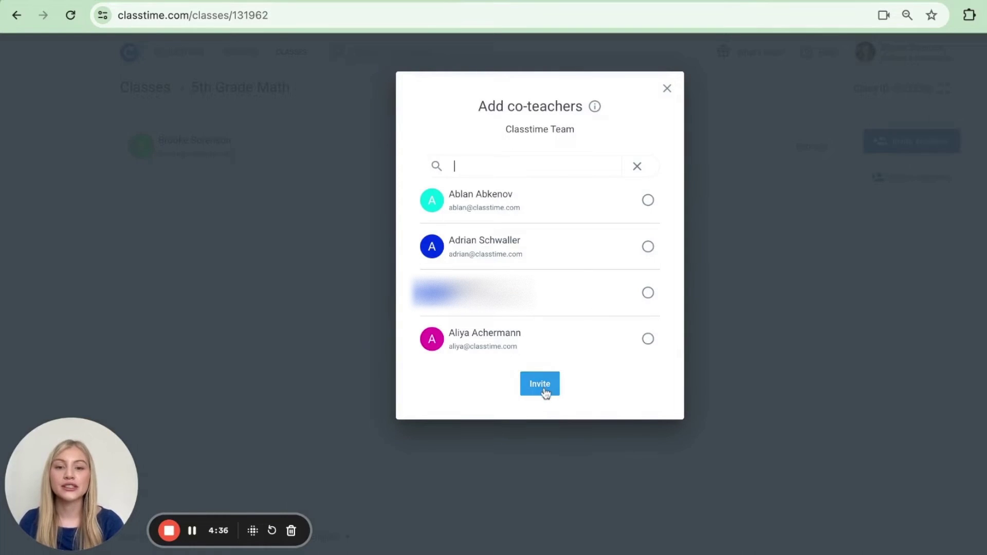
{"action": "left_click", "coordinate": [648, 245]}
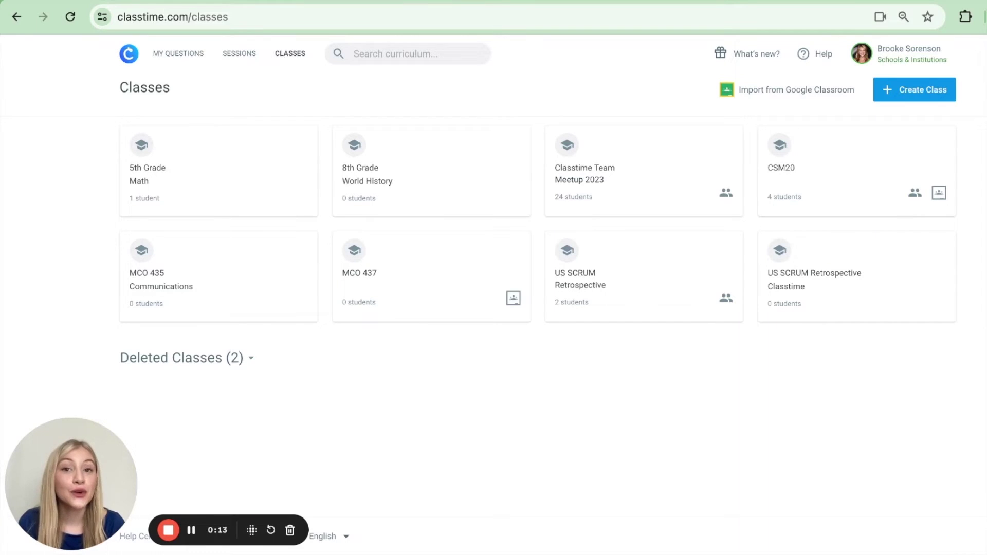
Open 6th Grade Reading Comprehension: Within The Trees from My Questions and start a live session.
{"action": "left_click", "coordinate": [191, 57]}
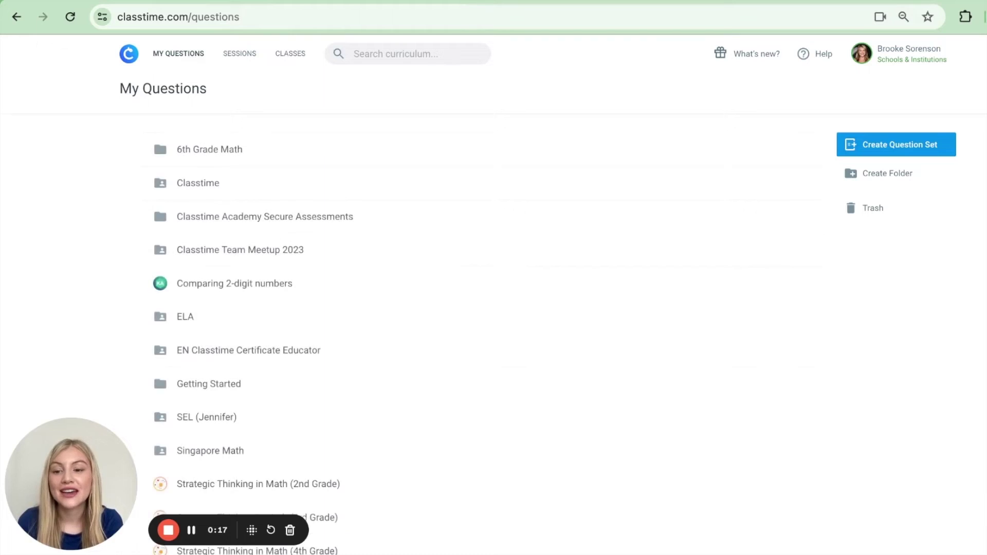
{"action": "scroll", "coordinate": [374, 263], "scroll_direction": "down", "scroll_amount": 1}
{"action": "scroll", "coordinate": [373, 262], "scroll_direction": "down", "scroll_amount": 2}
{"action": "scroll", "coordinate": [371, 260], "scroll_direction": "down", "scroll_amount": 4}
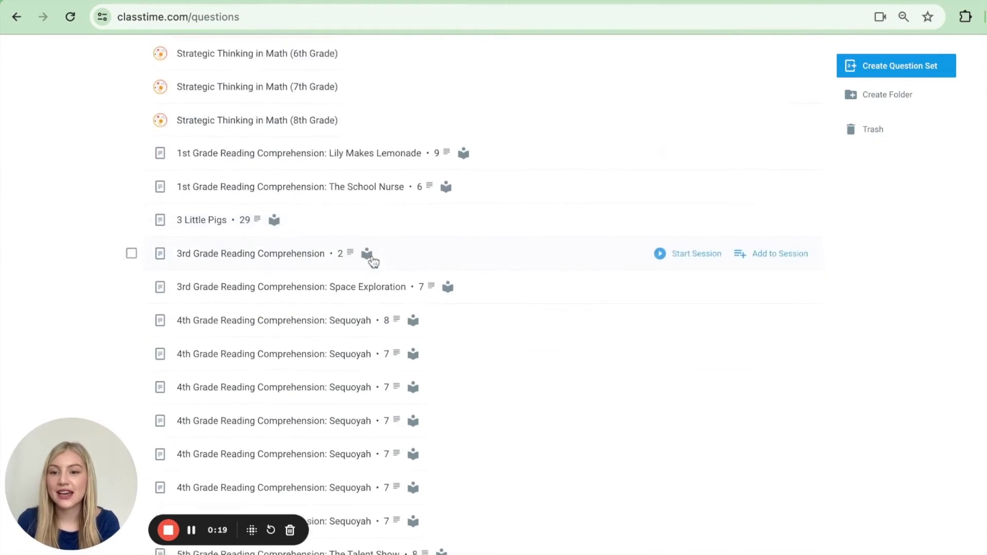
{"action": "scroll", "coordinate": [372, 260], "scroll_direction": "down", "scroll_amount": 2}
{"action": "scroll", "coordinate": [319, 263], "scroll_direction": "down", "scroll_amount": 1}
{"action": "scroll", "coordinate": [319, 263], "scroll_direction": "down", "scroll_amount": 1}
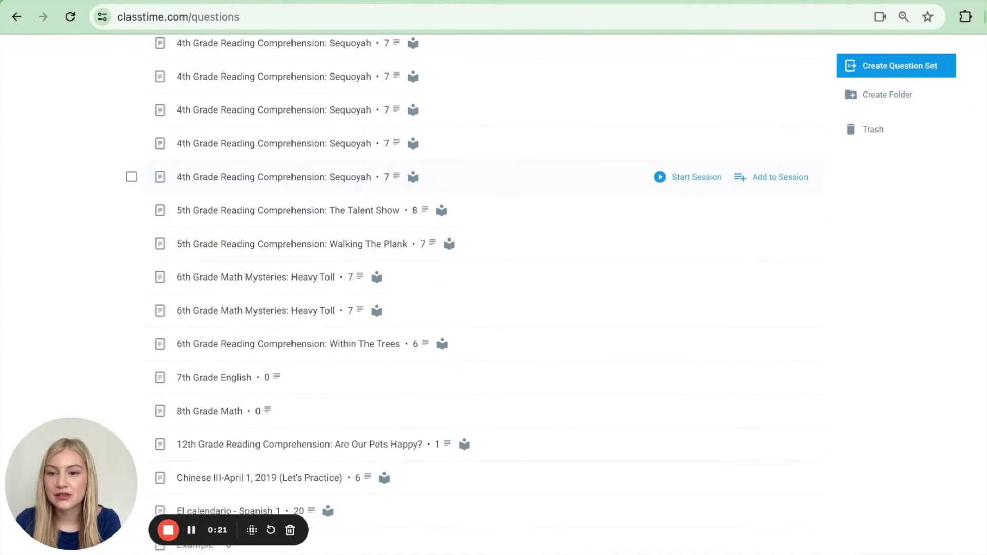
{"action": "left_click", "coordinate": [317, 344]}
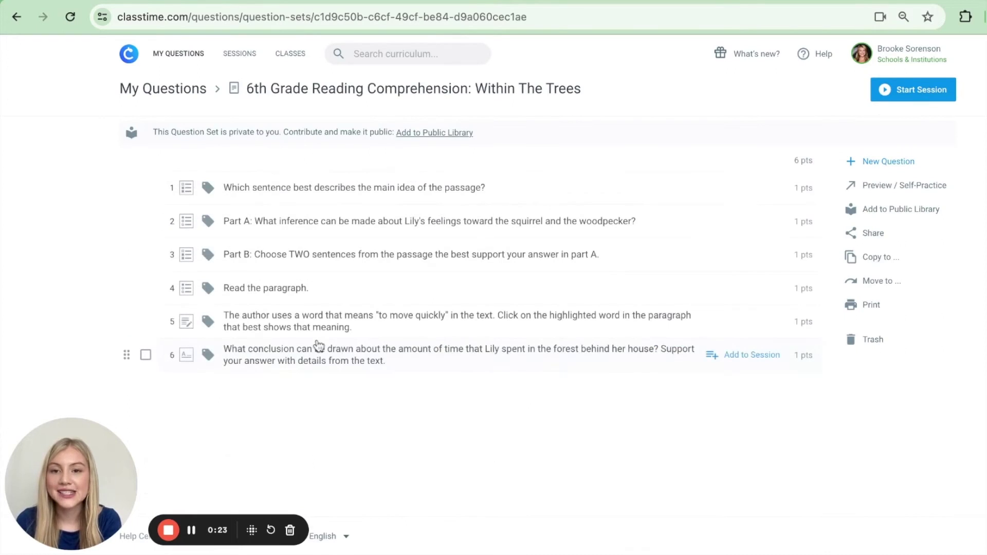
{"action": "left_click", "coordinate": [926, 102]}
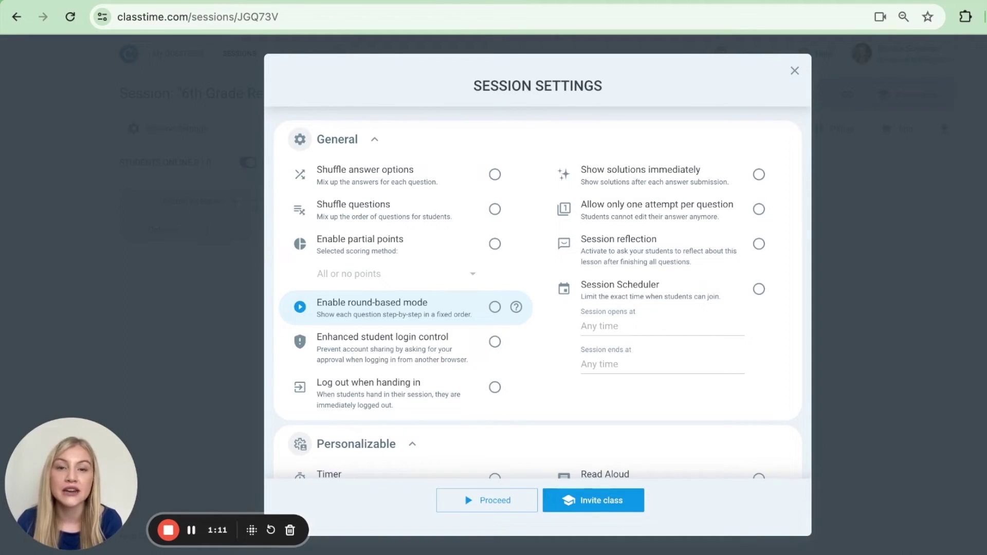
Enable the Session Scheduler and choose the opening date, December 26 at 15:00.
{"action": "left_click", "coordinate": [760, 289]}
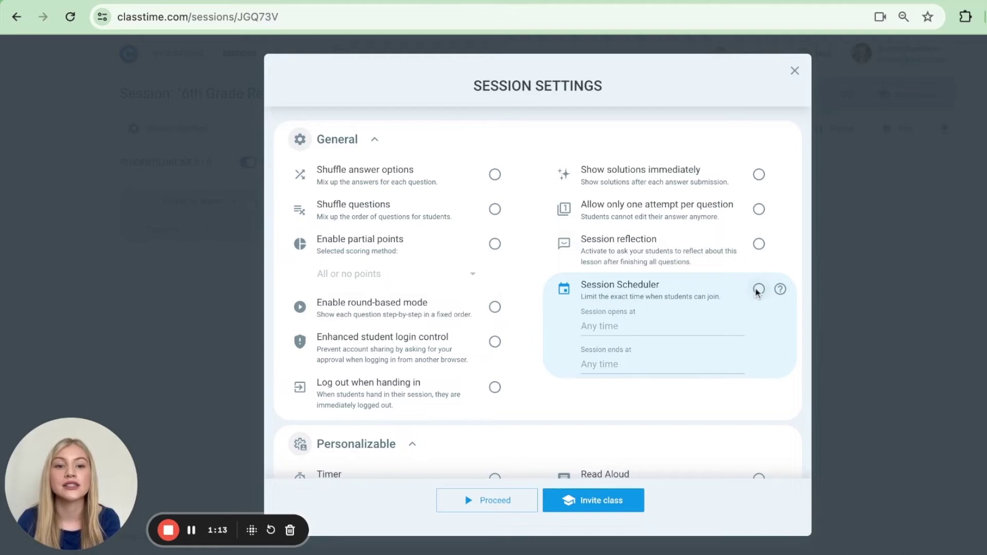
{"action": "left_click", "coordinate": [650, 327]}
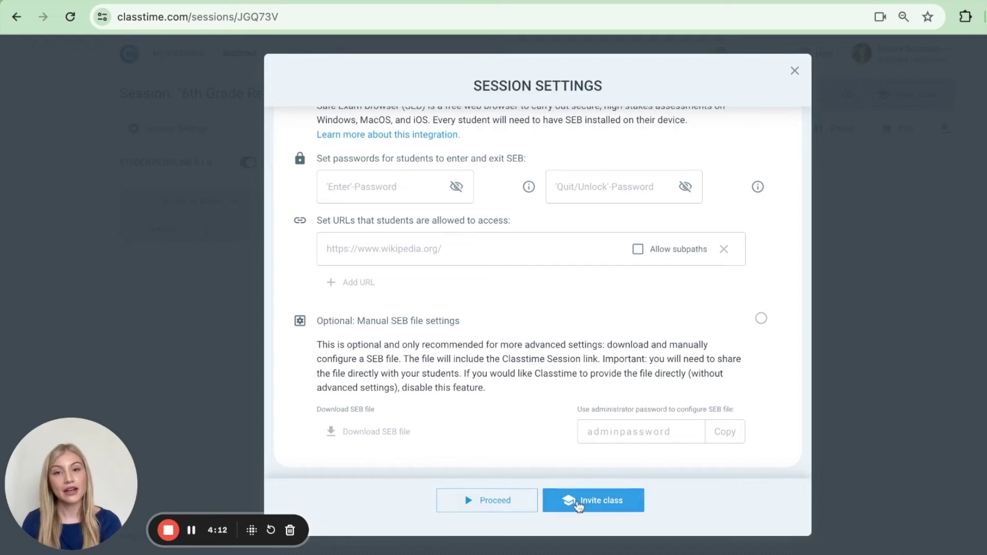
Close Session Settings and start the Within The Trees session.
{"action": "left_click", "coordinate": [508, 502]}
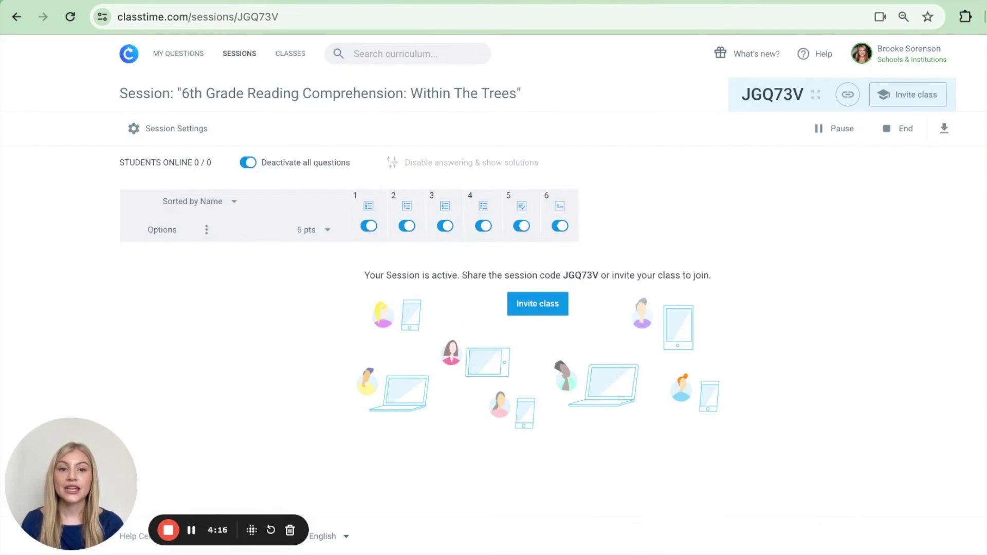
Enlarge and close the join code, copy the join link, and open the Invite class options.
{"action": "left_click", "coordinate": [761, 102]}
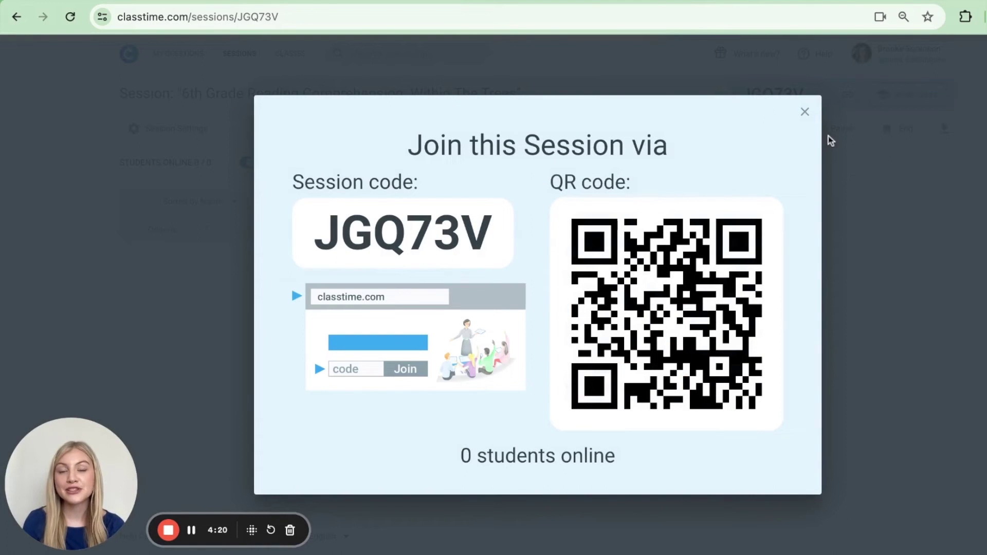
{"action": "left_click", "coordinate": [876, 137]}
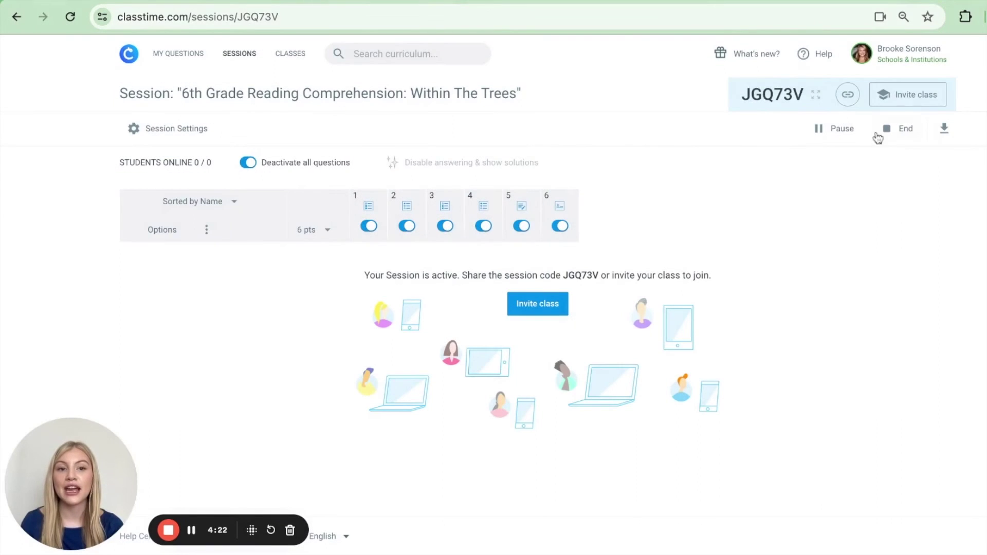
{"action": "left_click", "coordinate": [848, 95]}
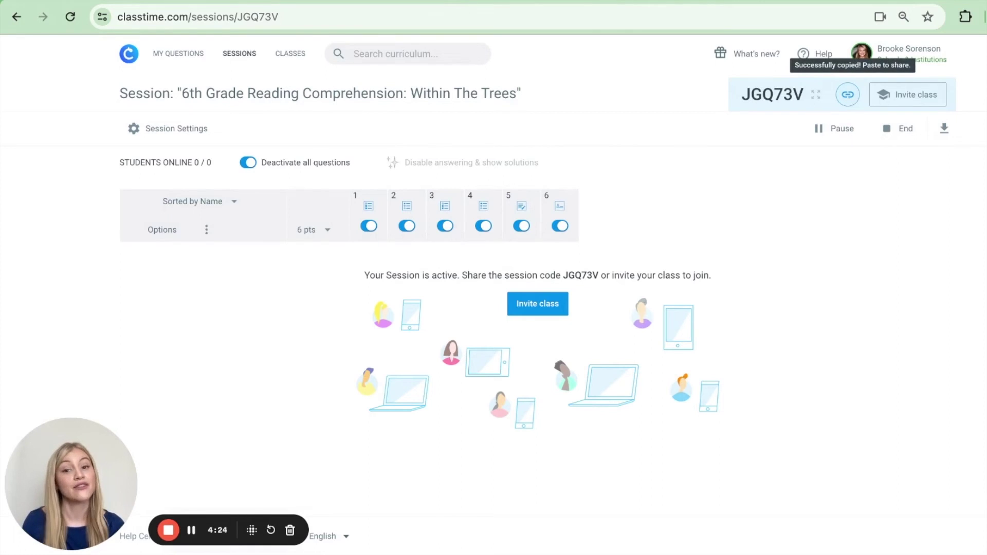
{"action": "left_click", "coordinate": [550, 307]}
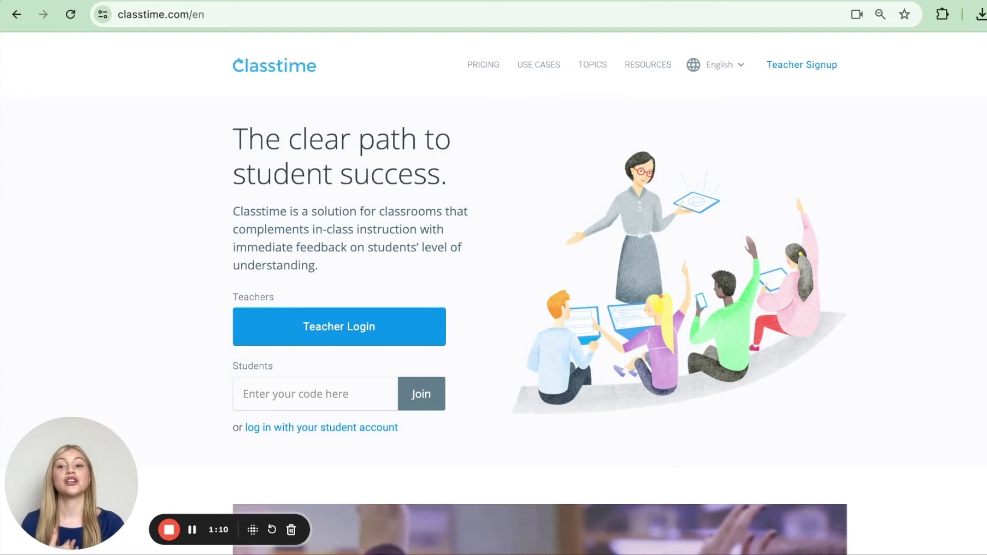
Enter code JGQ73V, then join as a student under a typed name via More options.
{"action": "left_click", "coordinate": [276, 395]}
{"action": "type", "text": "JGQ73V"}
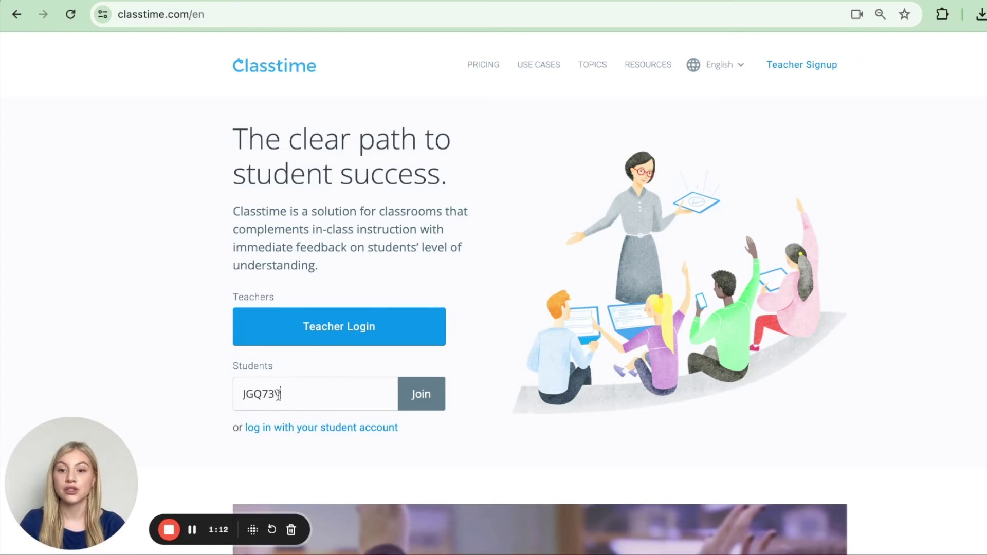
{"action": "left_click", "coordinate": [422, 395]}
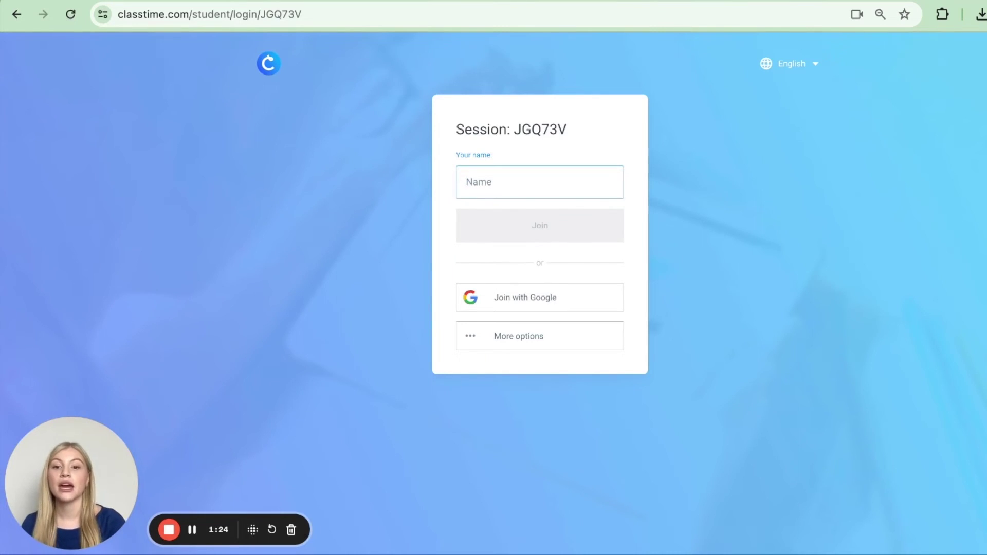
{"action": "left_click", "coordinate": [490, 343]}
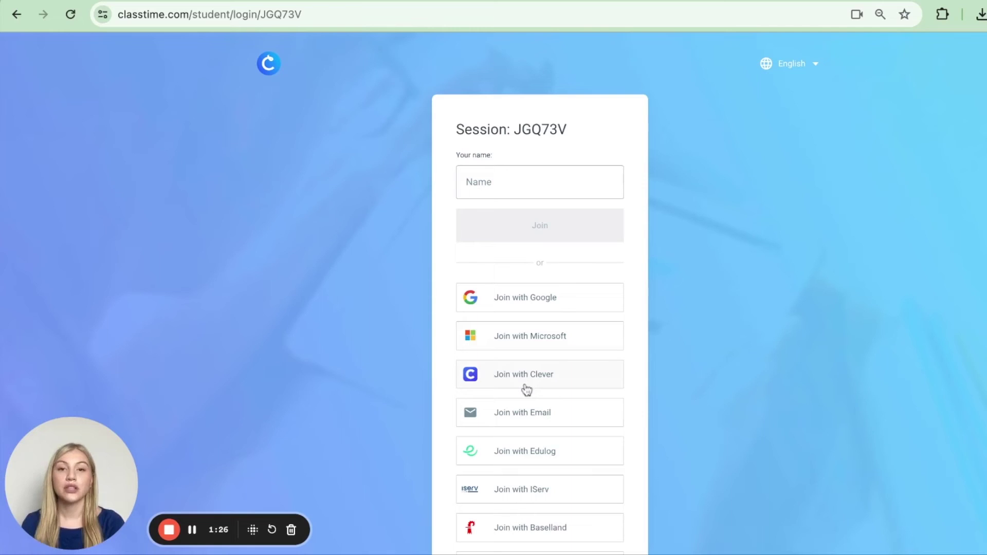
{"action": "left_click", "coordinate": [480, 179]}
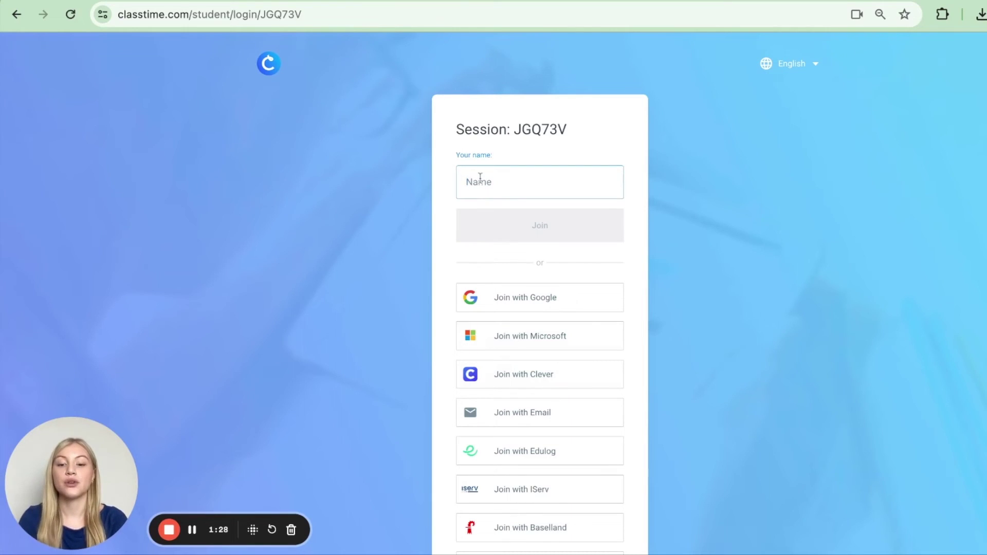
{"action": "type", "text": "Brooke"}
{"action": "left_click", "coordinate": [525, 232]}
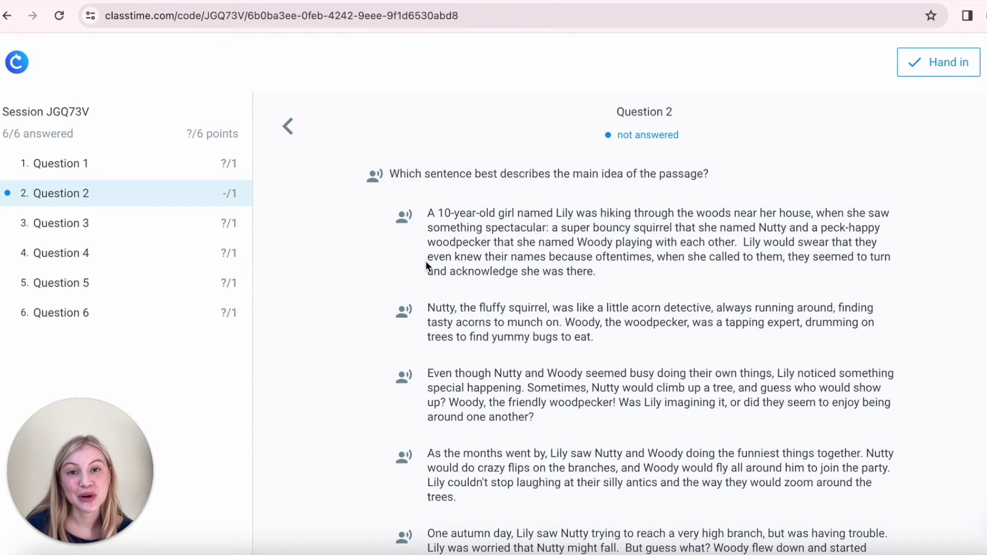
{"action": "scroll", "coordinate": [425, 261], "scroll_direction": "down", "scroll_amount": 1}
{"action": "scroll", "coordinate": [425, 261], "scroll_direction": "down", "scroll_amount": 8}
{"action": "scroll", "coordinate": [425, 261], "scroll_direction": "down", "scroll_amount": 2}
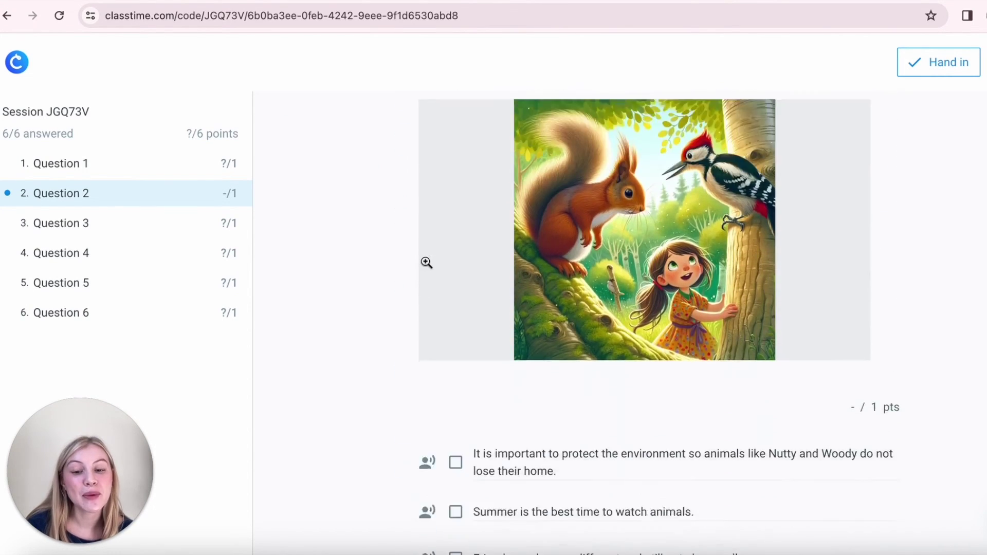
{"action": "scroll", "coordinate": [425, 261], "scroll_direction": "down", "scroll_amount": 2}
{"action": "scroll", "coordinate": [427, 263], "scroll_direction": "down", "scroll_amount": 1}
{"action": "scroll", "coordinate": [426, 262], "scroll_direction": "down", "scroll_amount": 1}
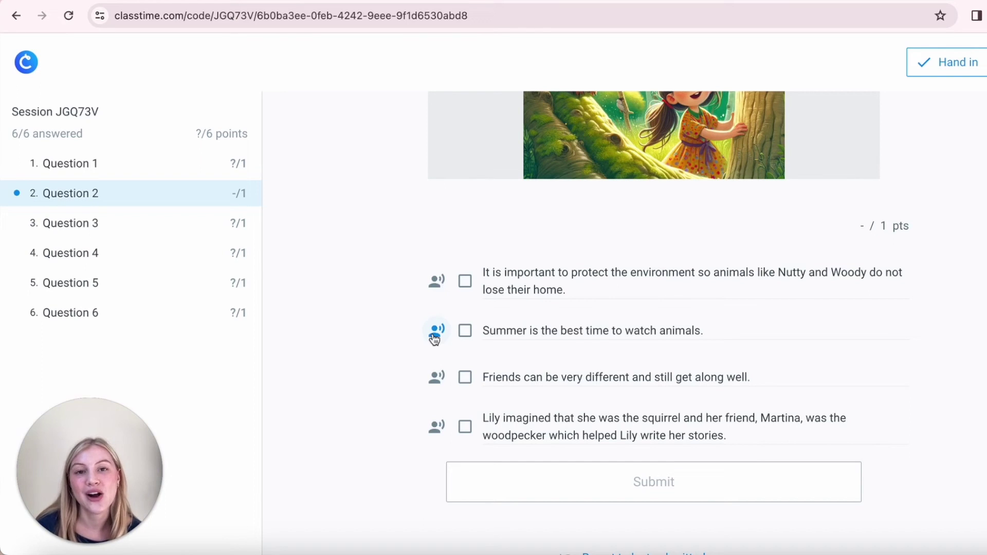
Have an answer option read aloud, then hand in the student's answers.
{"action": "left_click", "coordinate": [435, 338]}
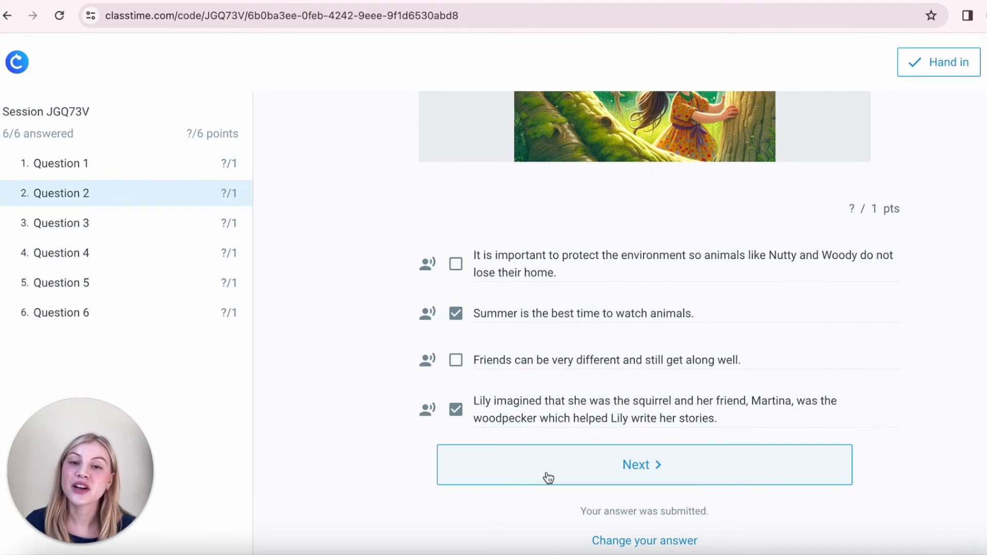
{"action": "left_click", "coordinate": [925, 70]}
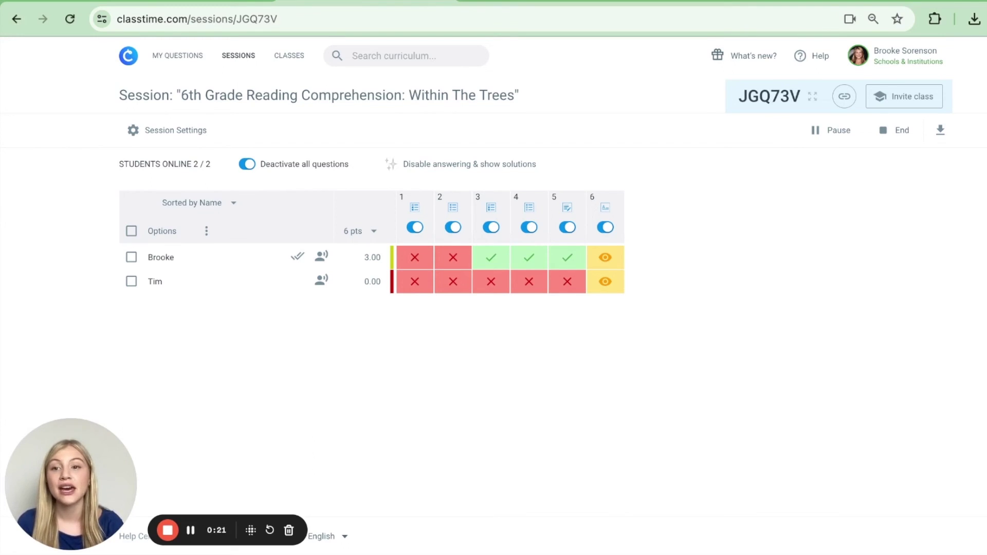
Hide the student names in the results grid.
{"action": "left_click", "coordinate": [177, 131]}
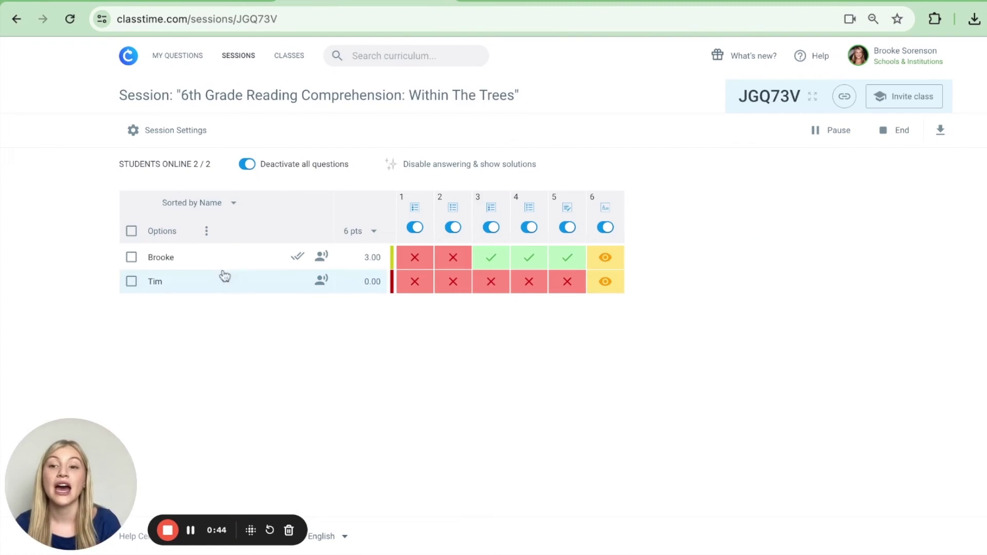
{"action": "left_click", "coordinate": [196, 208]}
{"action": "left_click", "coordinate": [136, 309]}
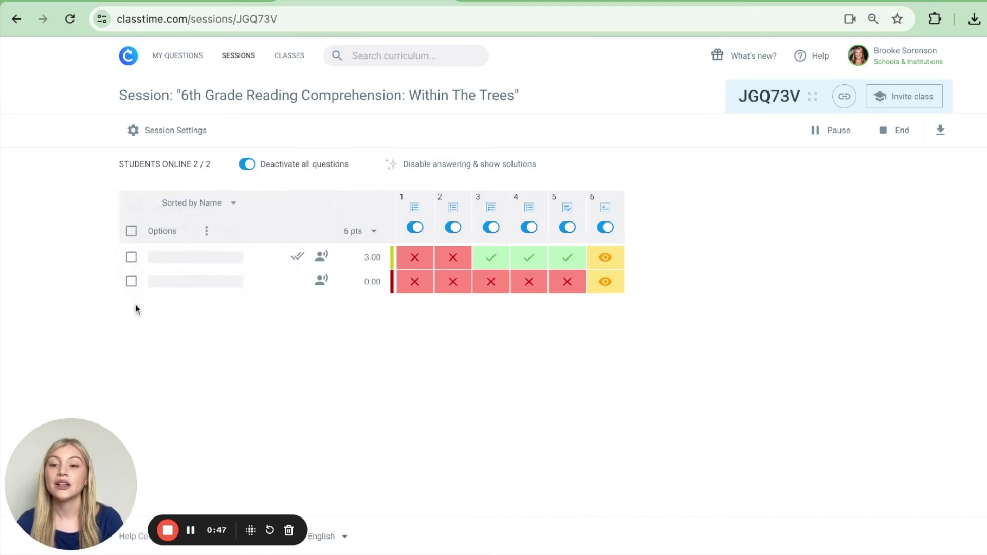
Sort students by Performance, then by Progress, and deactivate question 1.
{"action": "left_click", "coordinate": [207, 203]}
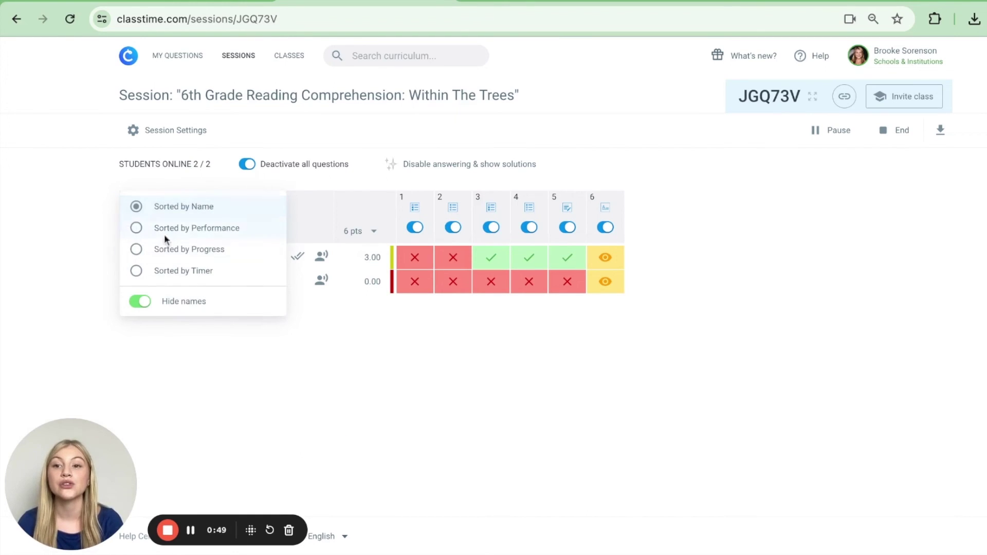
{"action": "left_click", "coordinate": [139, 228]}
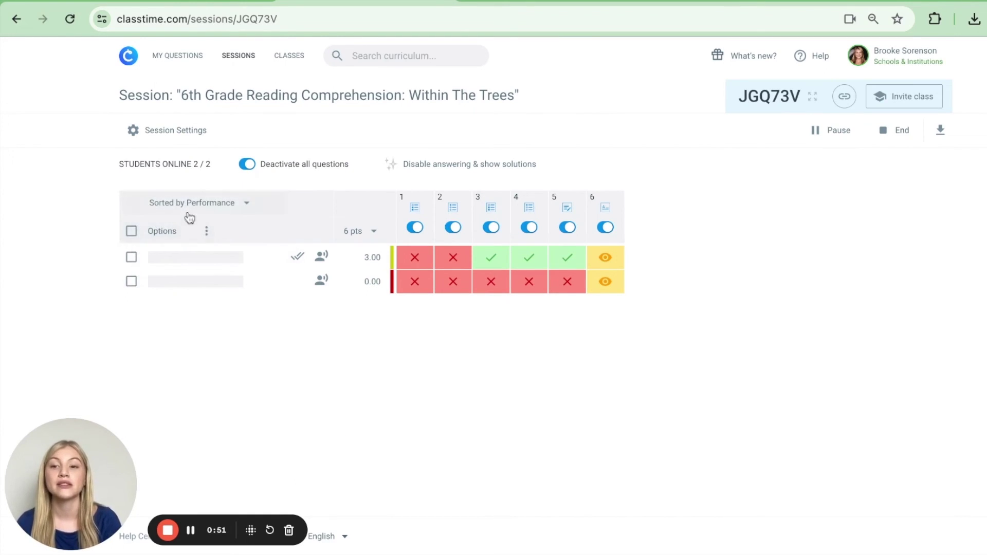
{"action": "left_click", "coordinate": [188, 210]}
{"action": "left_click", "coordinate": [137, 248]}
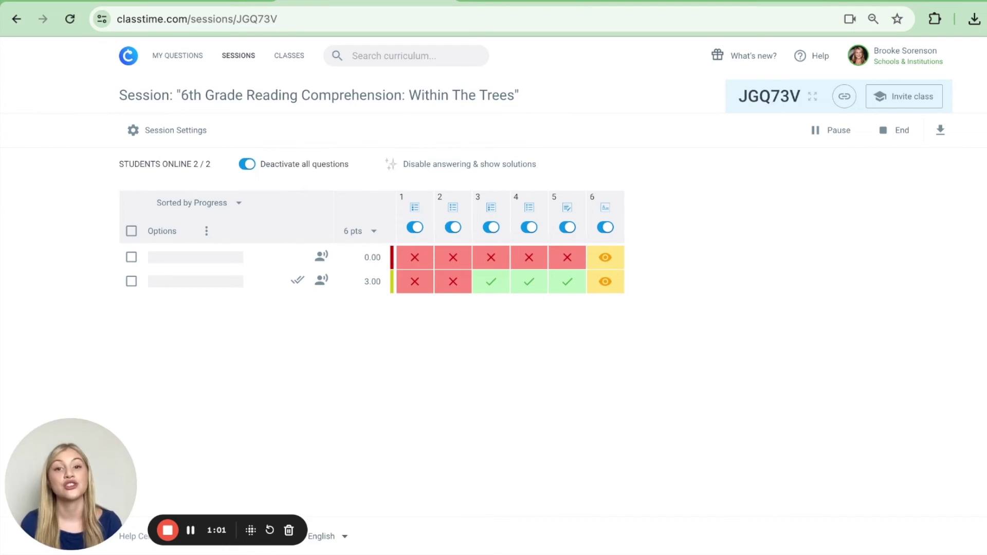
{"action": "left_click", "coordinate": [415, 229]}
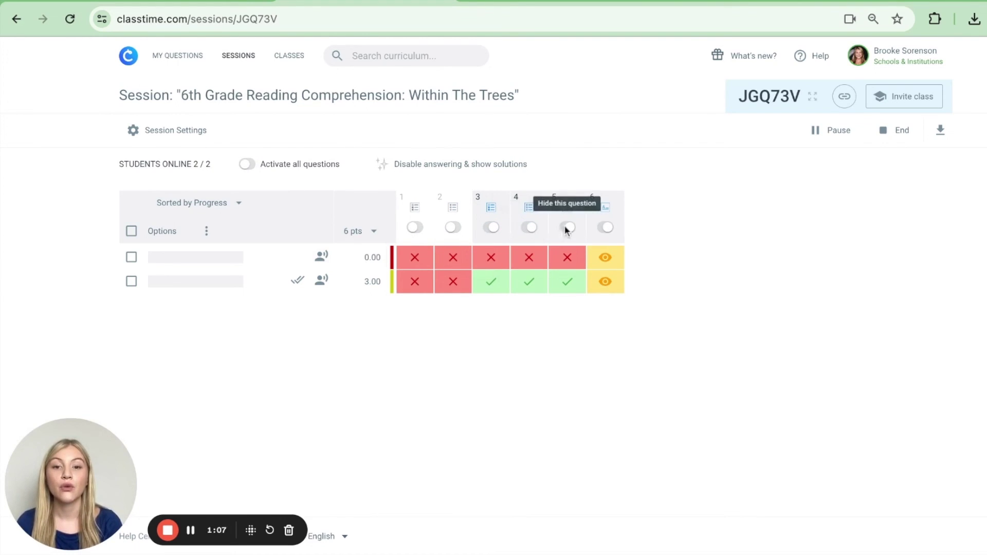
Pause and resume the live session to lock and unlock student screens, then begin ending it.
{"action": "left_click", "coordinate": [813, 133]}
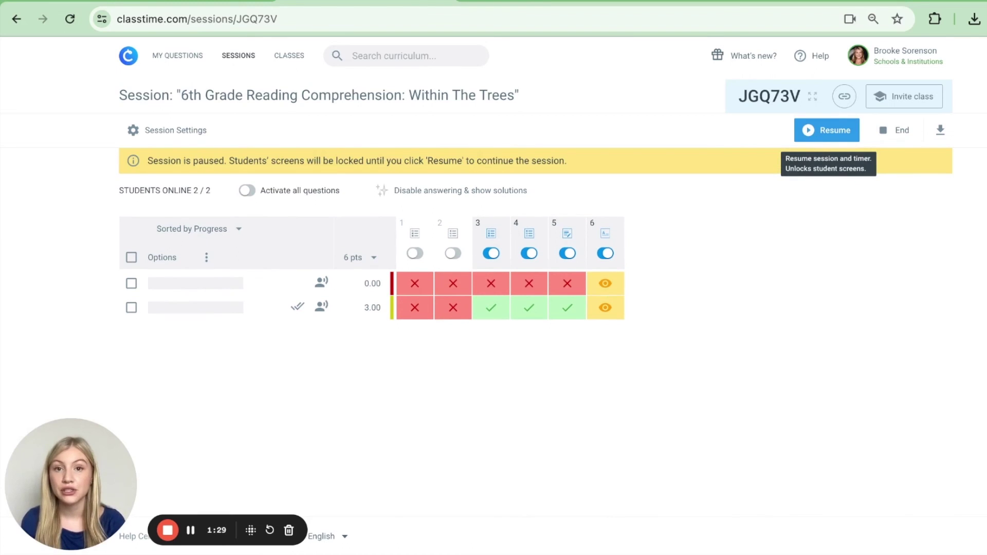
{"action": "left_click", "coordinate": [811, 133]}
{"action": "left_click", "coordinate": [896, 133]}
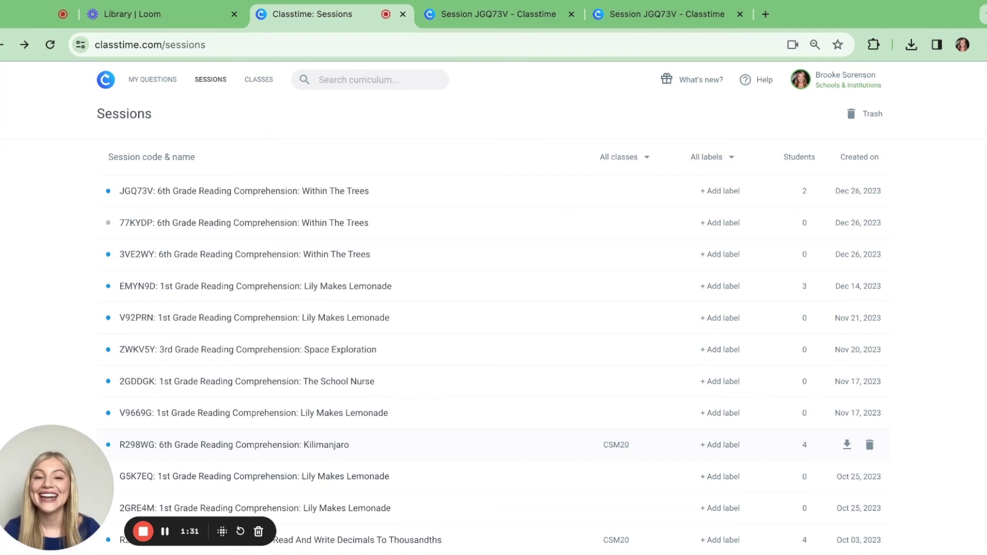
{"action": "mouse_move", "coordinate": [495, 254]}
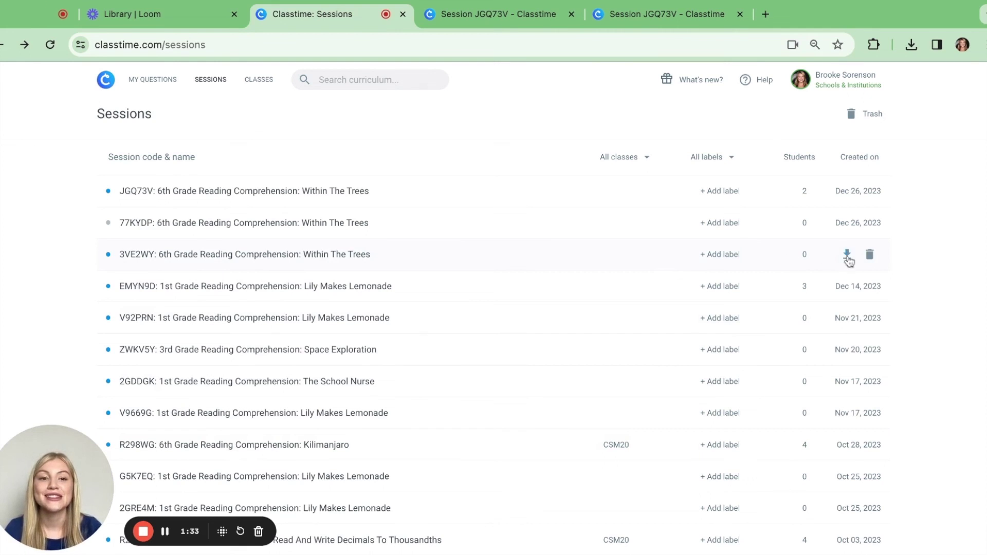
Open the download menu for session 3VE2WY, offering Excel and PDF report options.
{"action": "left_click", "coordinate": [848, 256]}
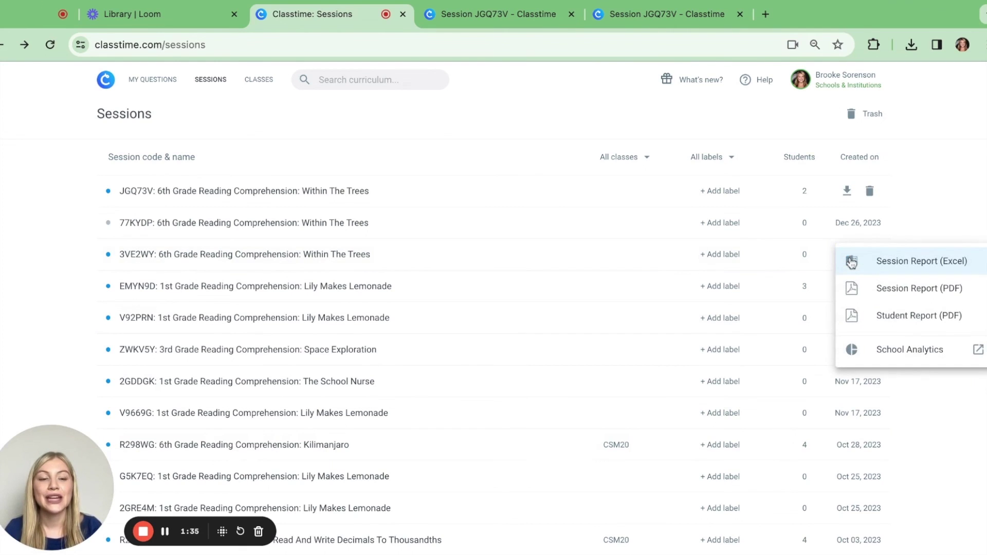